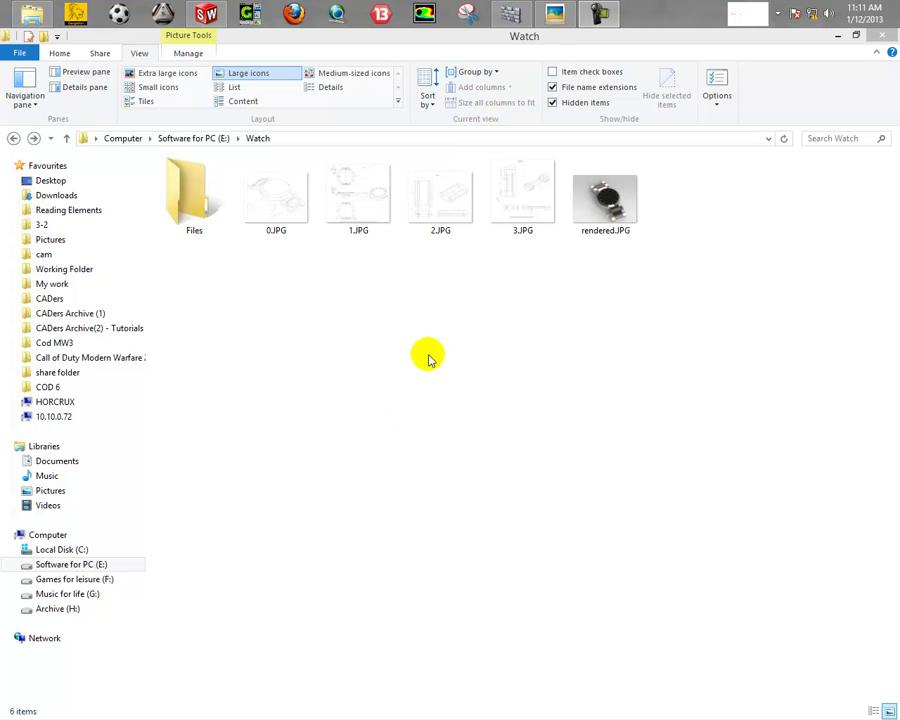
Look through the rendered watch image and the other watch images in the photo viewer
double_click(596, 192)
scroll(488, 374, "up", 1)
scroll(597, 454, "up", 2)
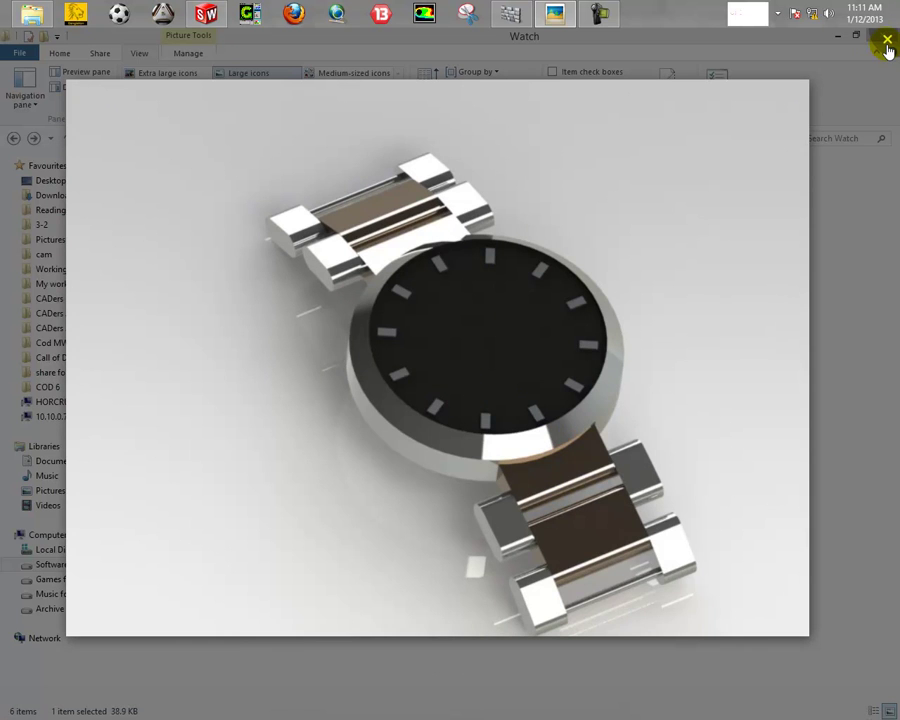
key("Left")
key("Left")
key("Left")
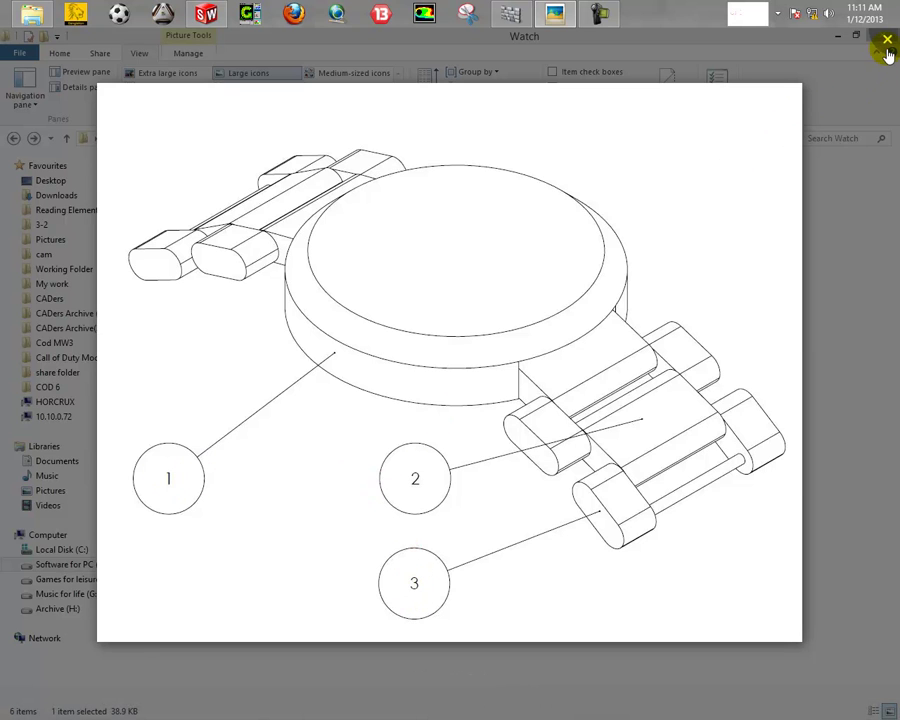
left_click(887, 40)
double_click(618, 193)
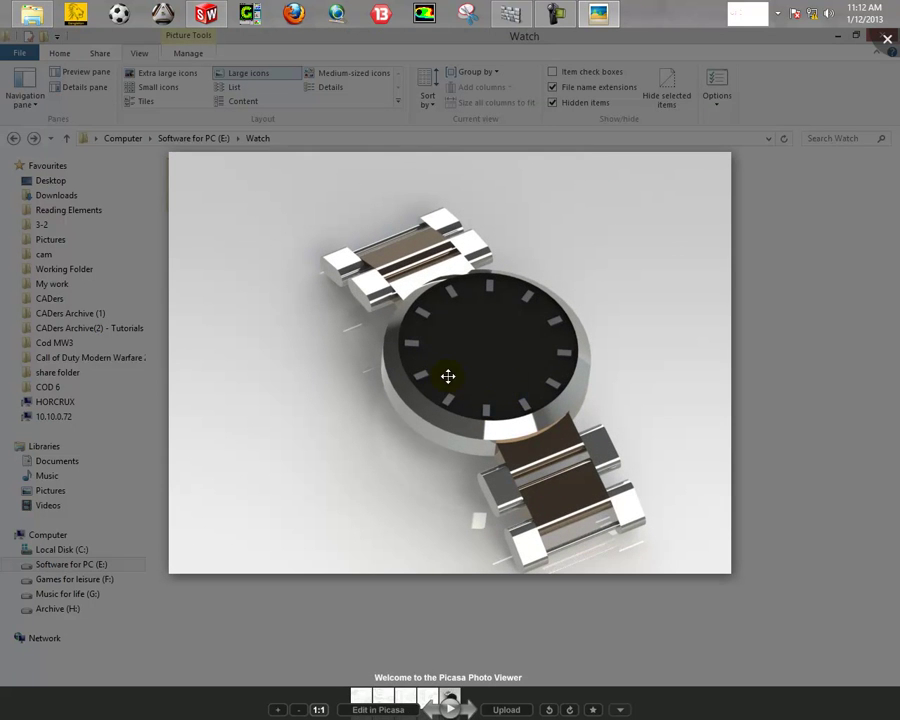
left_click(889, 42)
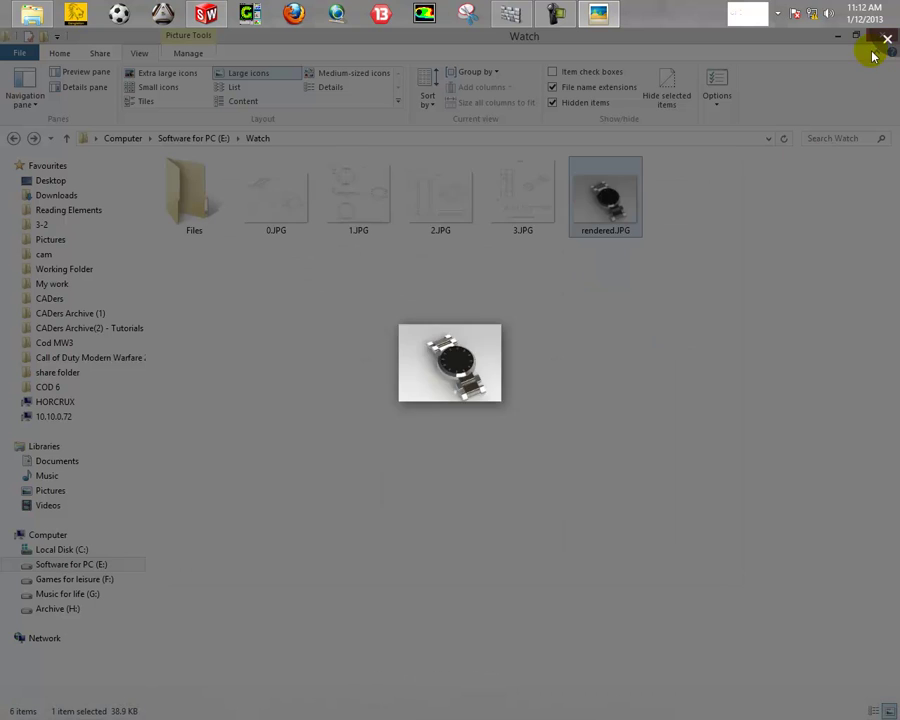
Create a new blank Part document in SolidWorks
left_click(207, 13)
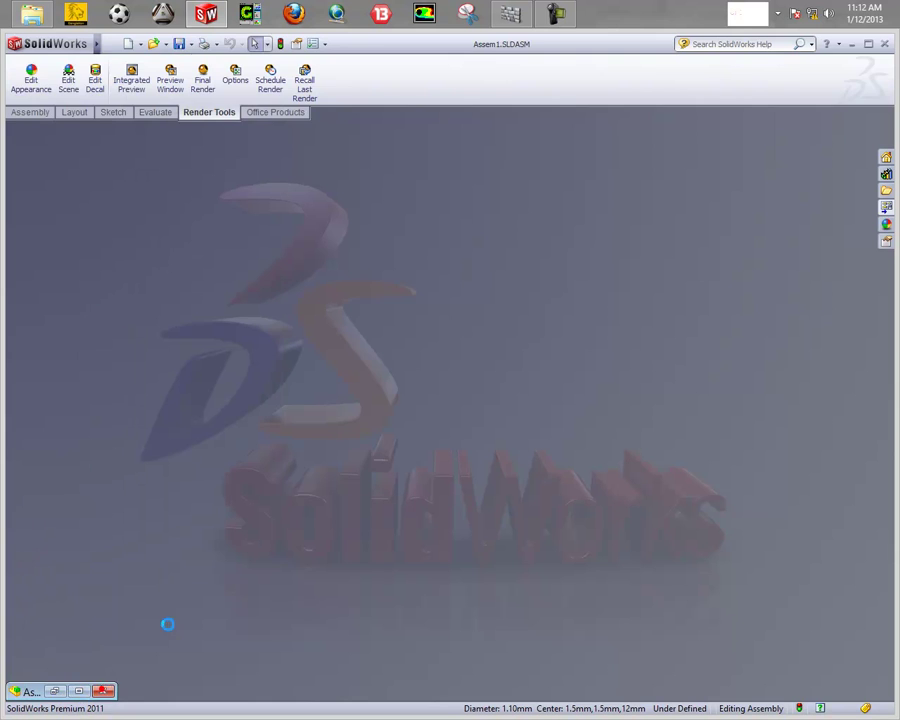
left_click(128, 44)
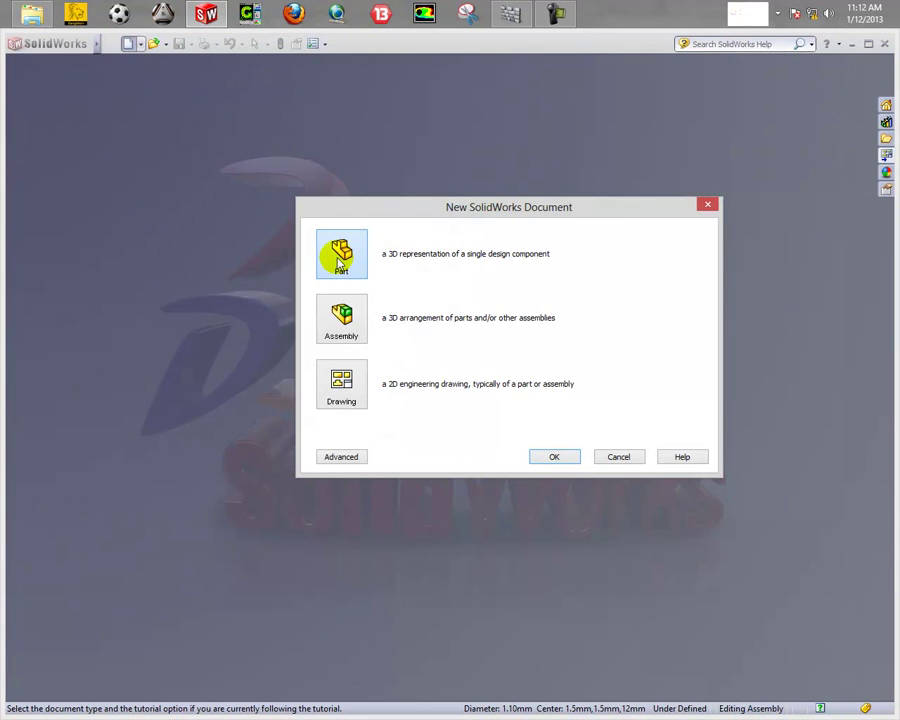
left_click(553, 457)
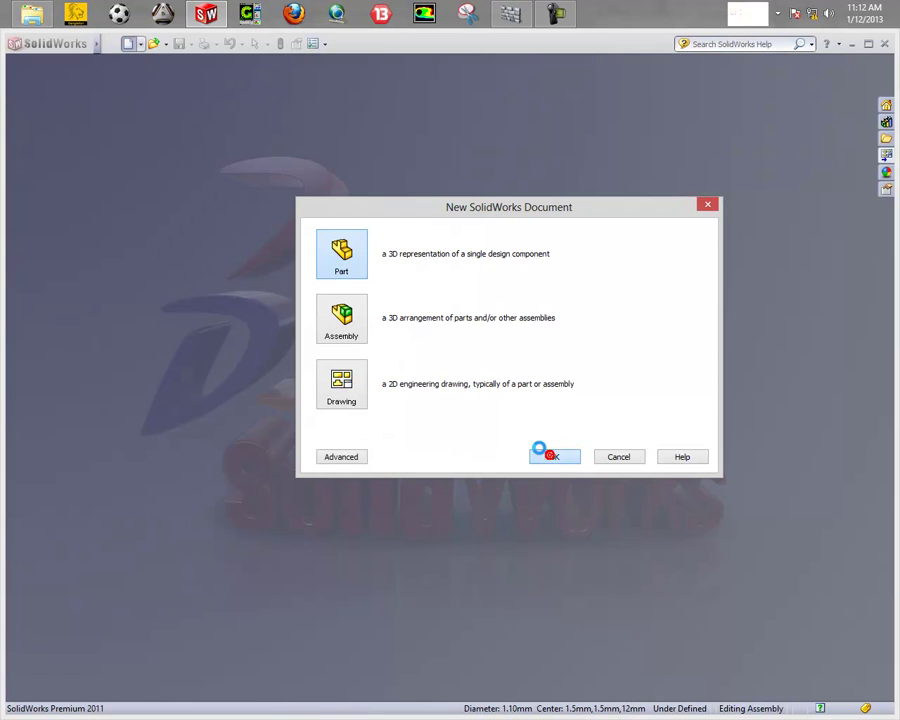
left_click(38, 10)
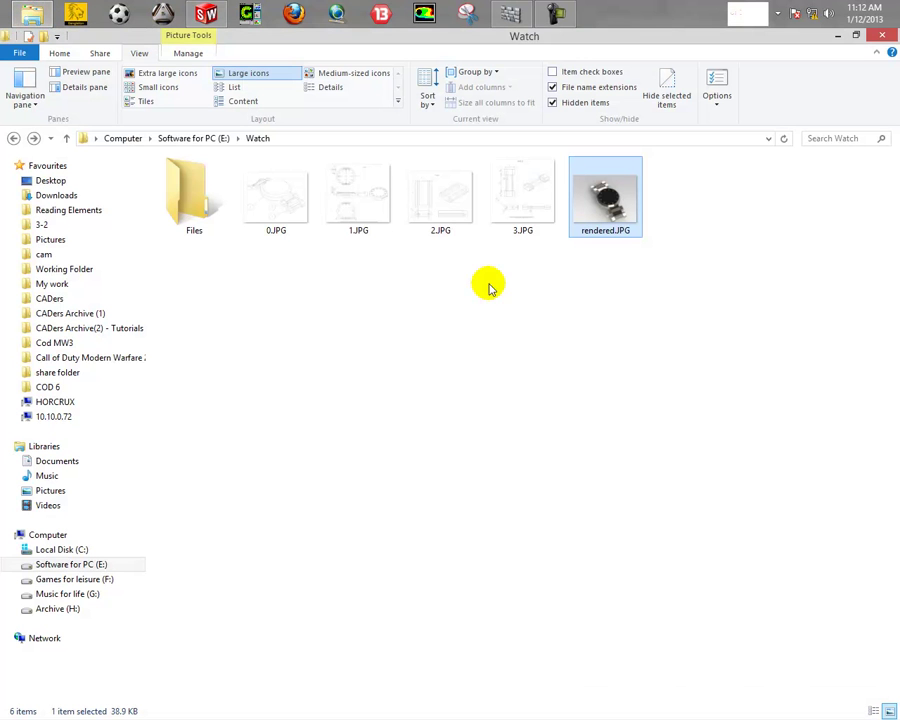
Open 2.JPG and read the 8×12 outline, R1.5 ends and Φ1 hole dimensions
left_click(433, 231)
double_click(461, 200)
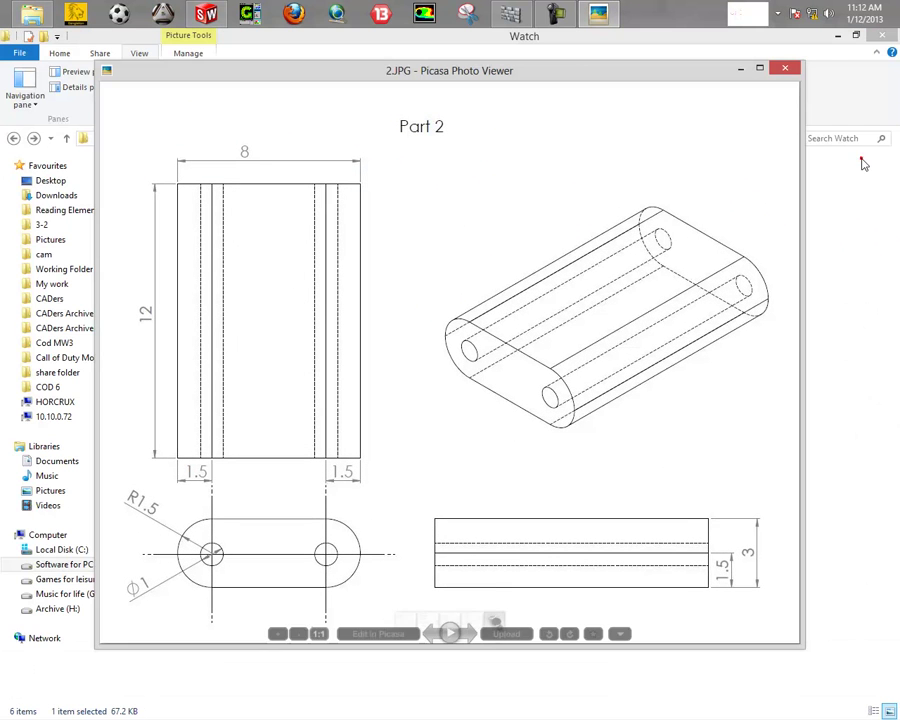
scroll(330, 425, "down", 1)
scroll(330, 446, "down", 1)
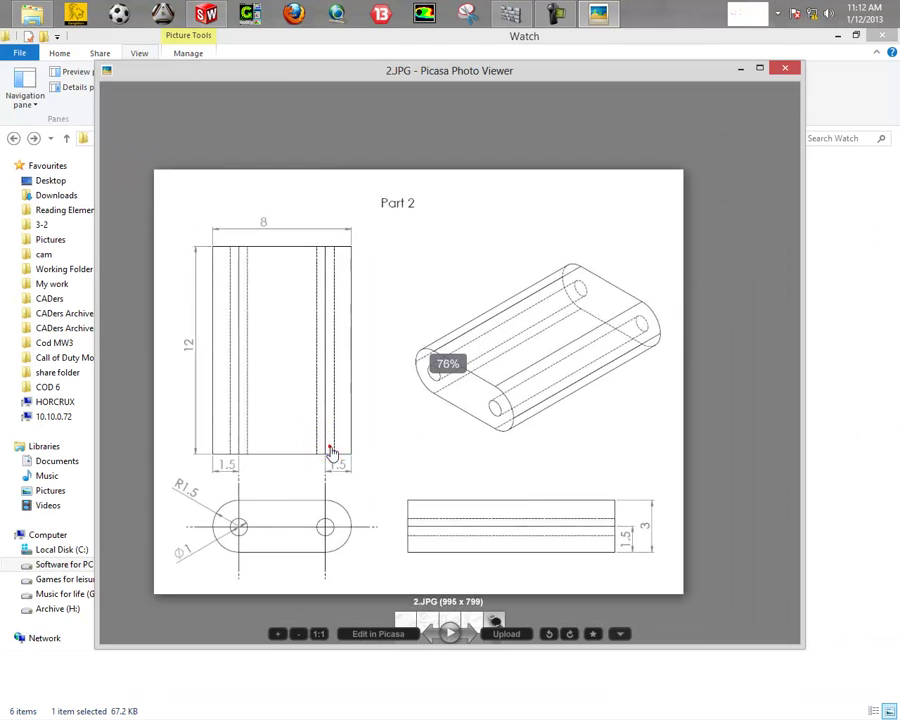
scroll(294, 460, "up", 2)
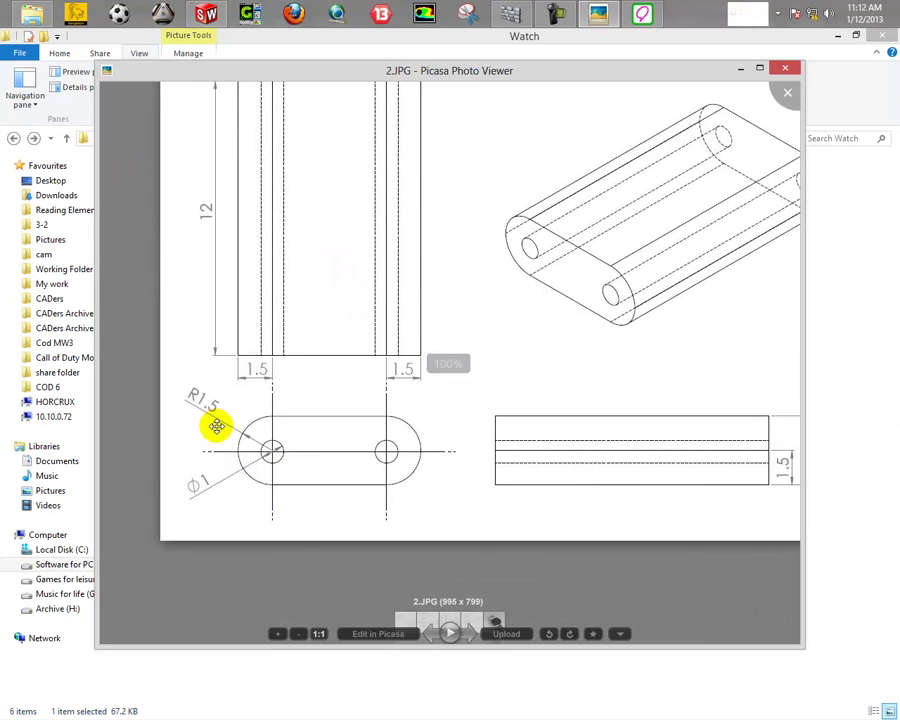
scroll(650, 290, "down", 1)
scroll(535, 350, "up", 1)
scroll(535, 350, "down", 1)
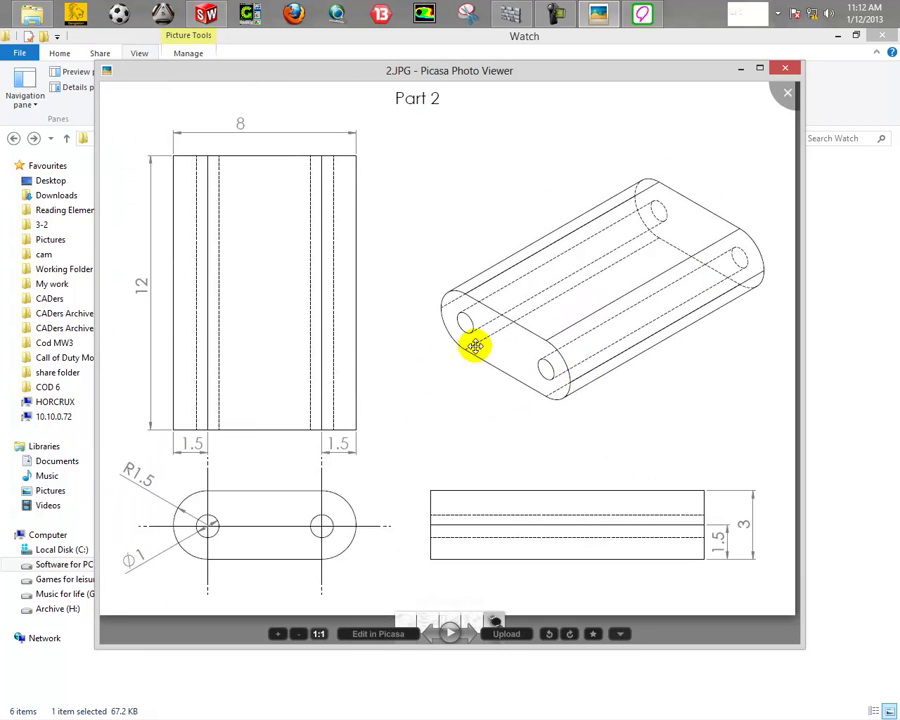
left_click_drag(469, 362, 488, 341)
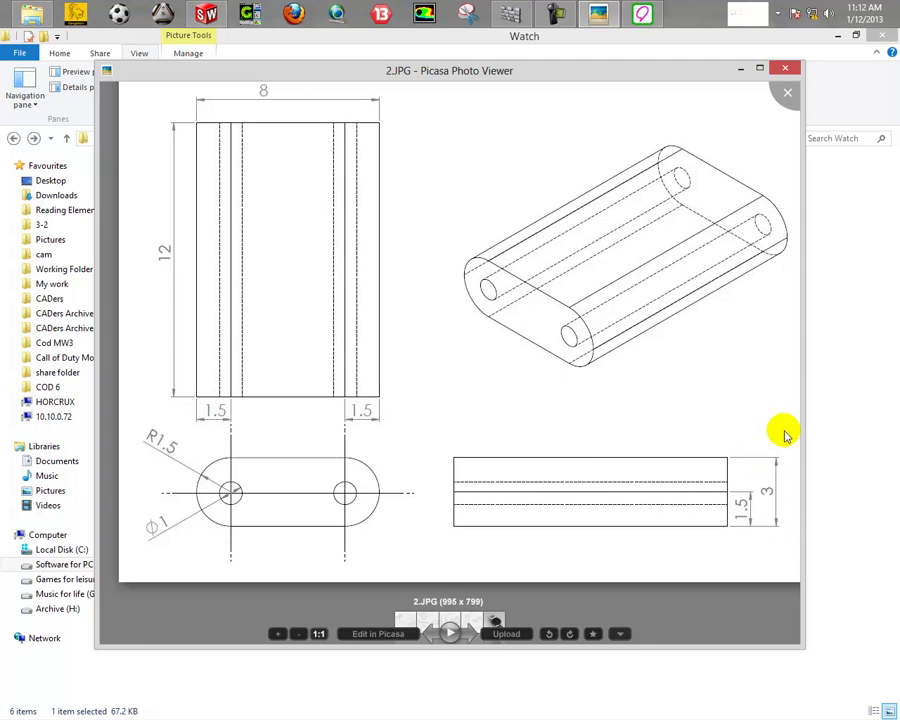
key("Escape")
Draw a corner rectangle from the origin in a new Front Plane sketch
left_click(212, 14)
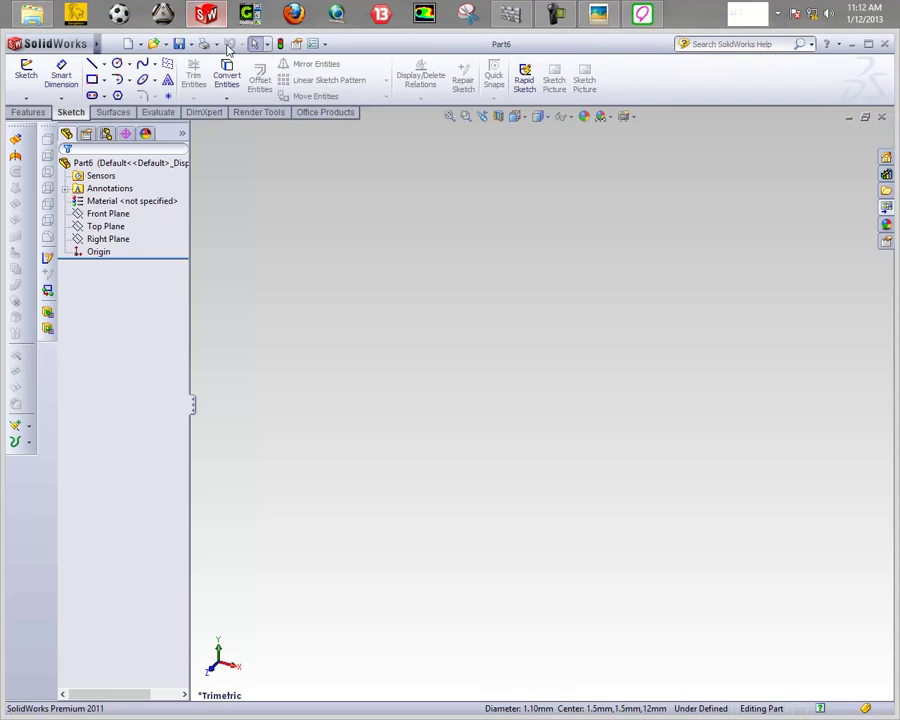
left_click(108, 213)
left_click(120, 193)
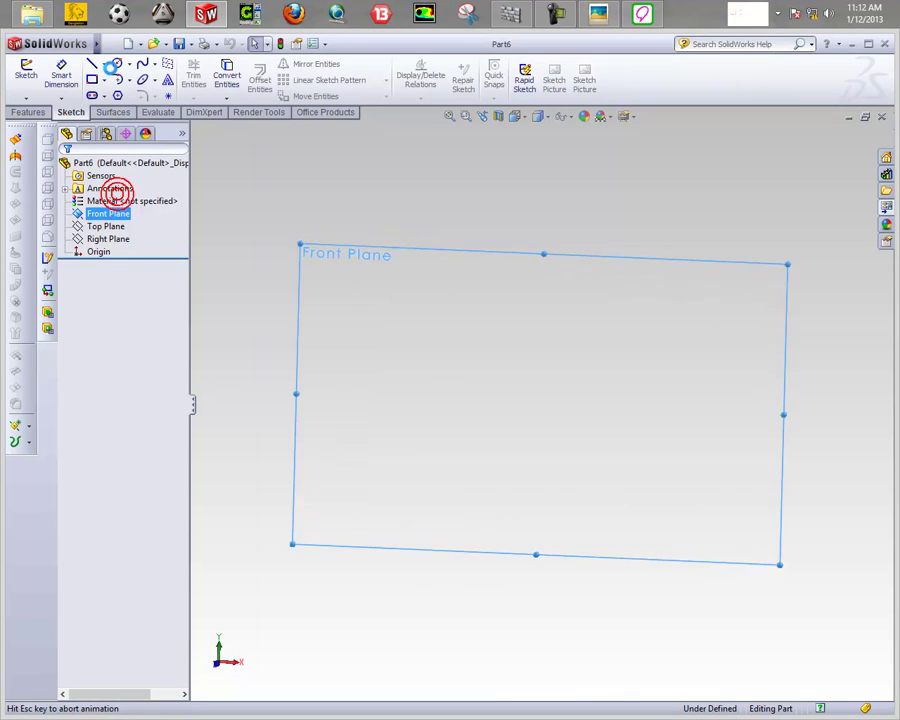
left_click(92, 79)
left_click(540, 404)
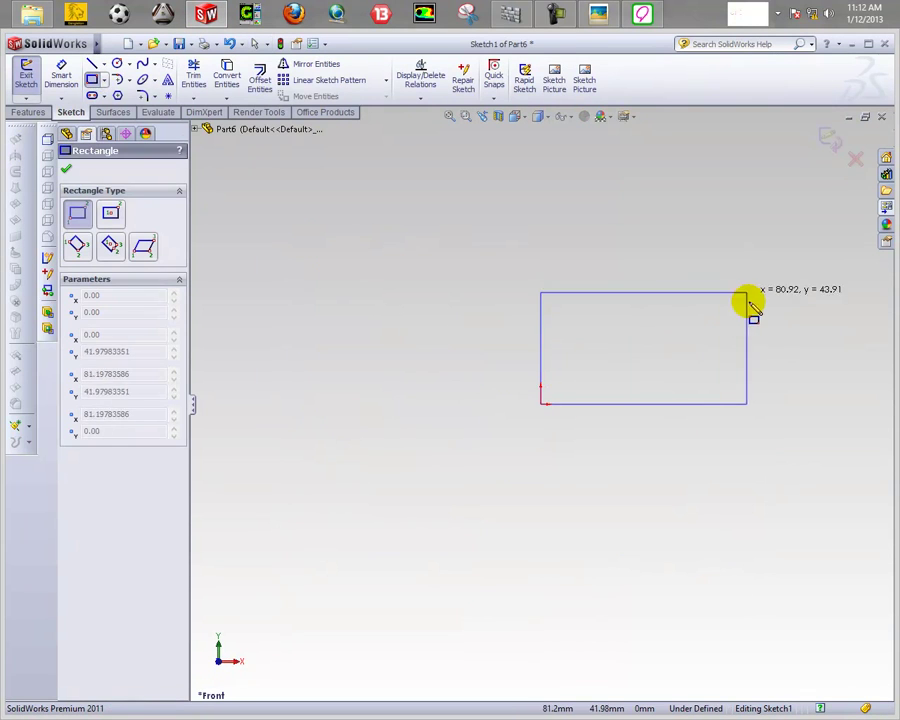
left_click(605, 362)
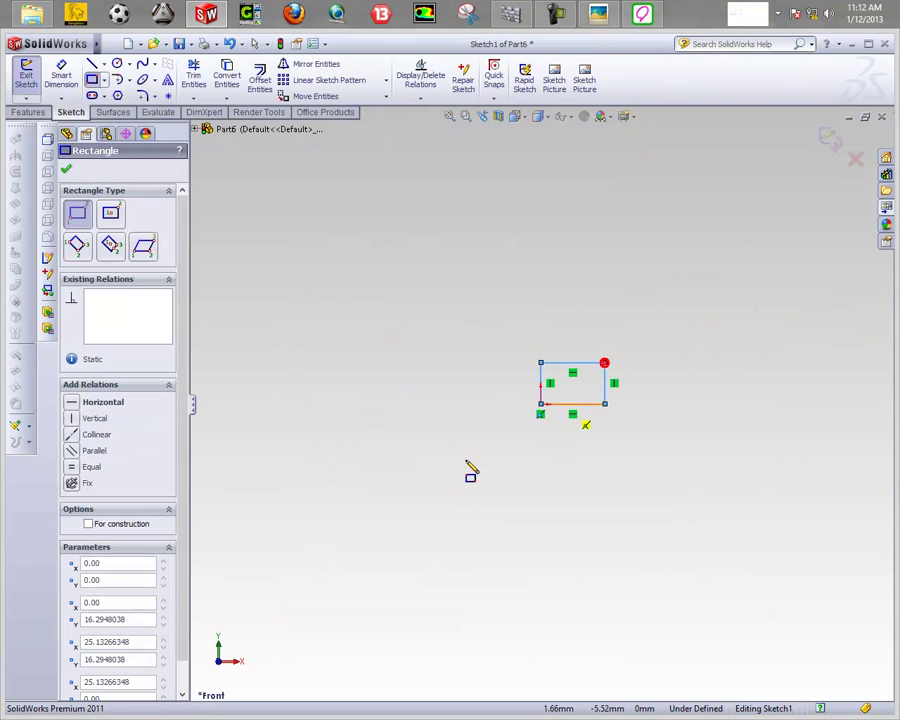
scroll(614, 367, "down", 3)
scroll(645, 405, "down", 2)
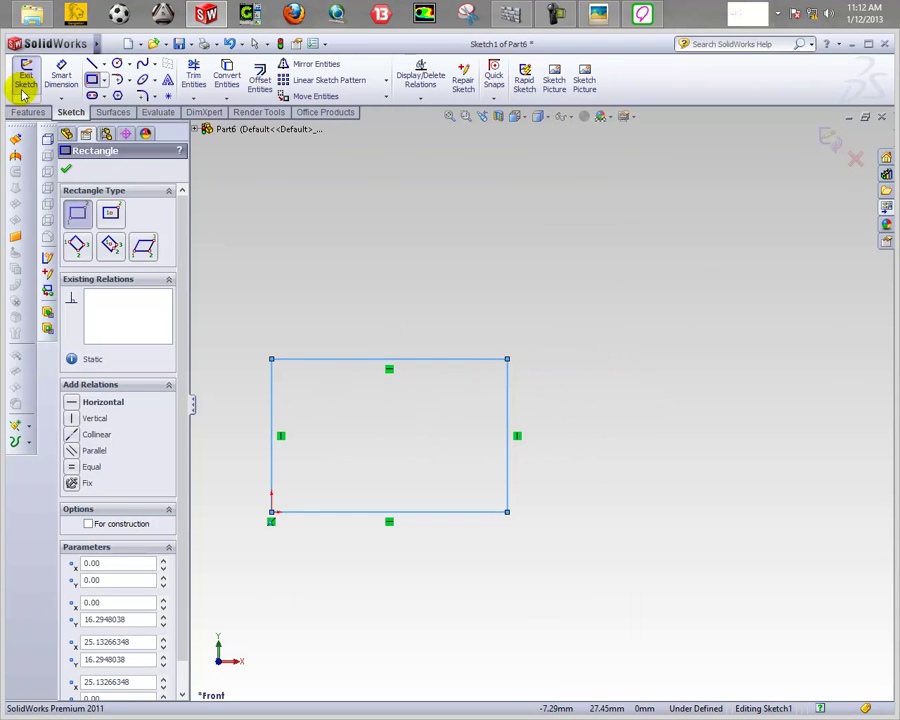
Dimension the rectangle 8 mm wide and 3 mm tall, then exit the sketch
left_click(60, 76)
left_click(356, 514)
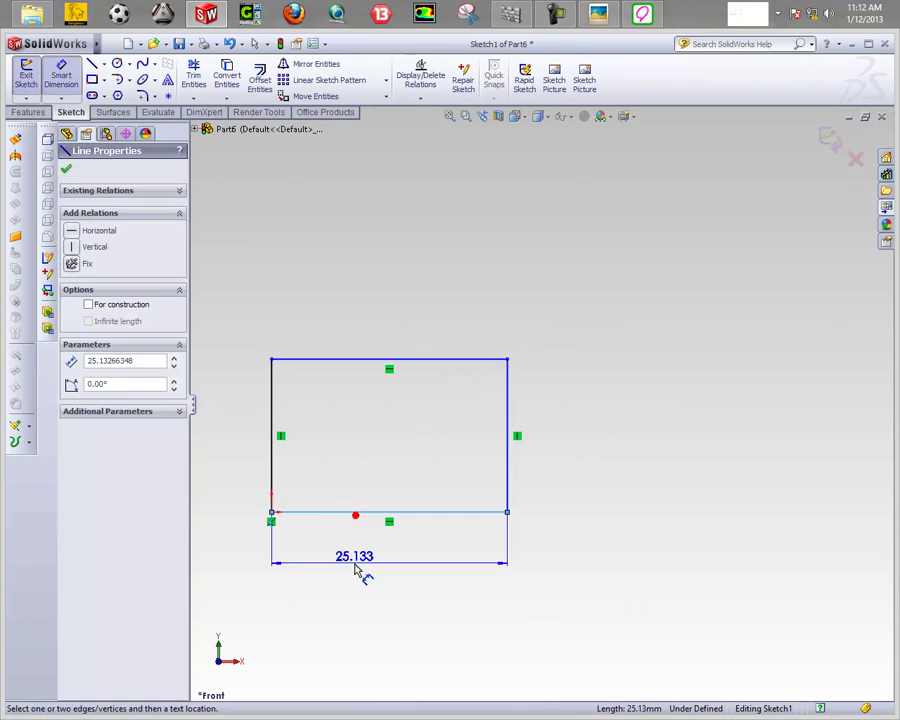
left_click(362, 566)
type("8")
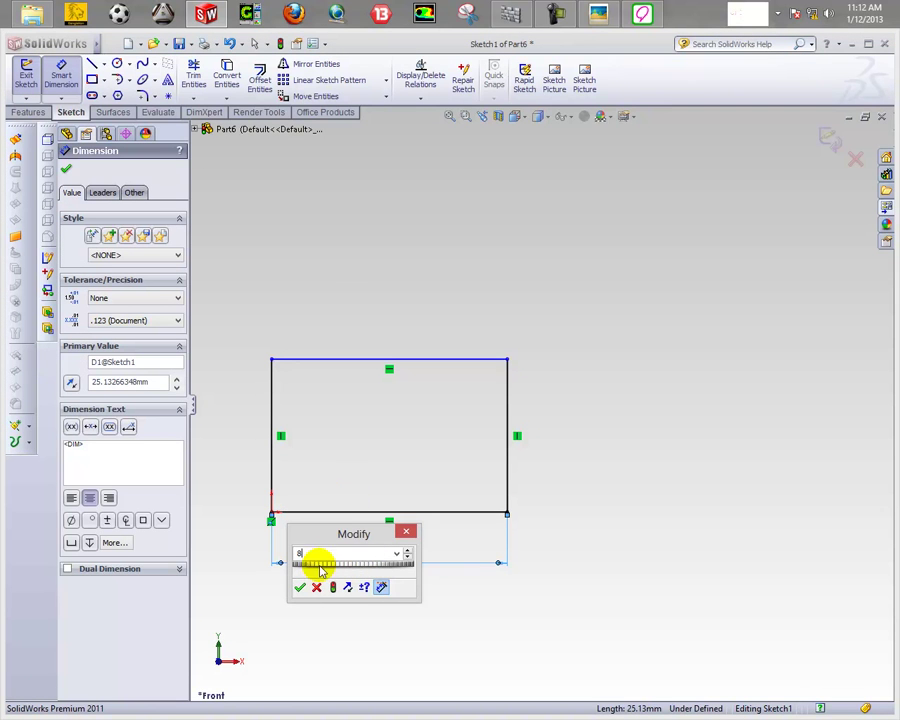
left_click(299, 587)
left_click(350, 438)
left_click(500, 438)
type("3")
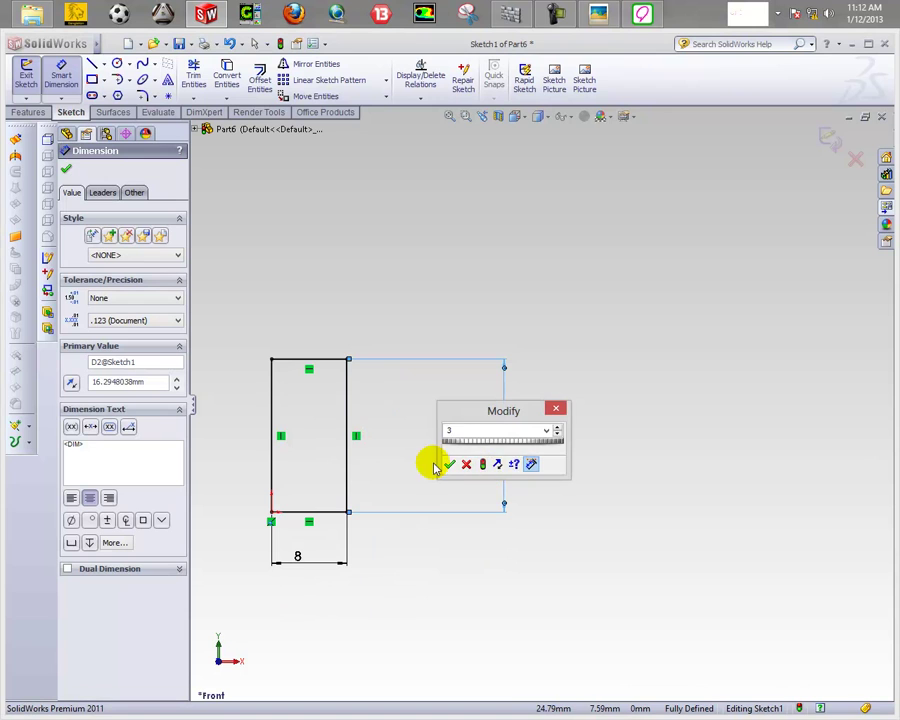
left_click(449, 464)
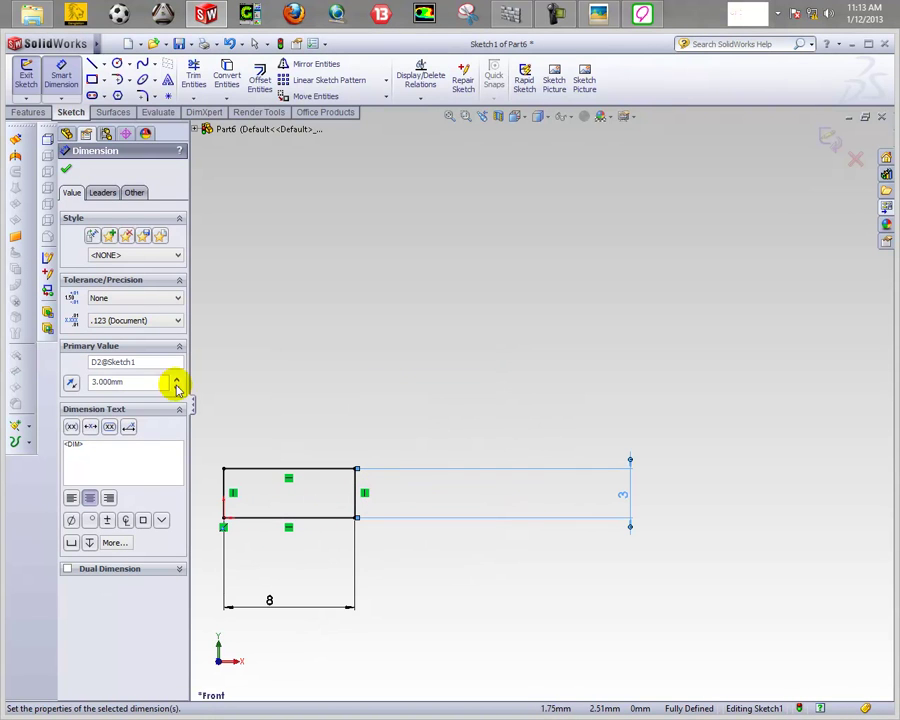
left_click(67, 169)
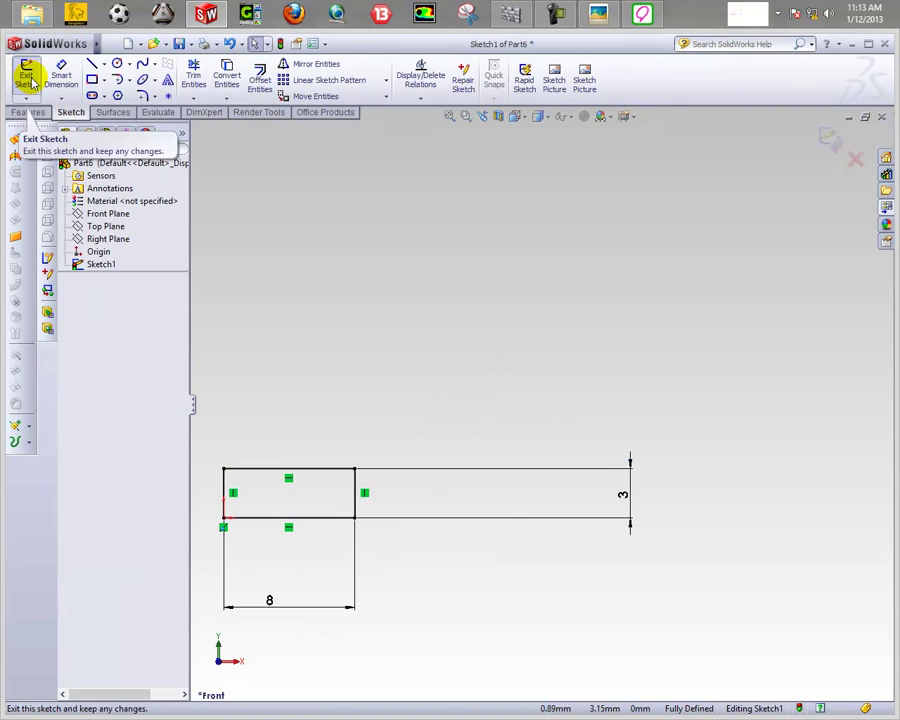
left_click(30, 80)
Extrude the rectangle sketch to a 12 mm blind depth, forming the 8×3×12 block
left_click(610, 15)
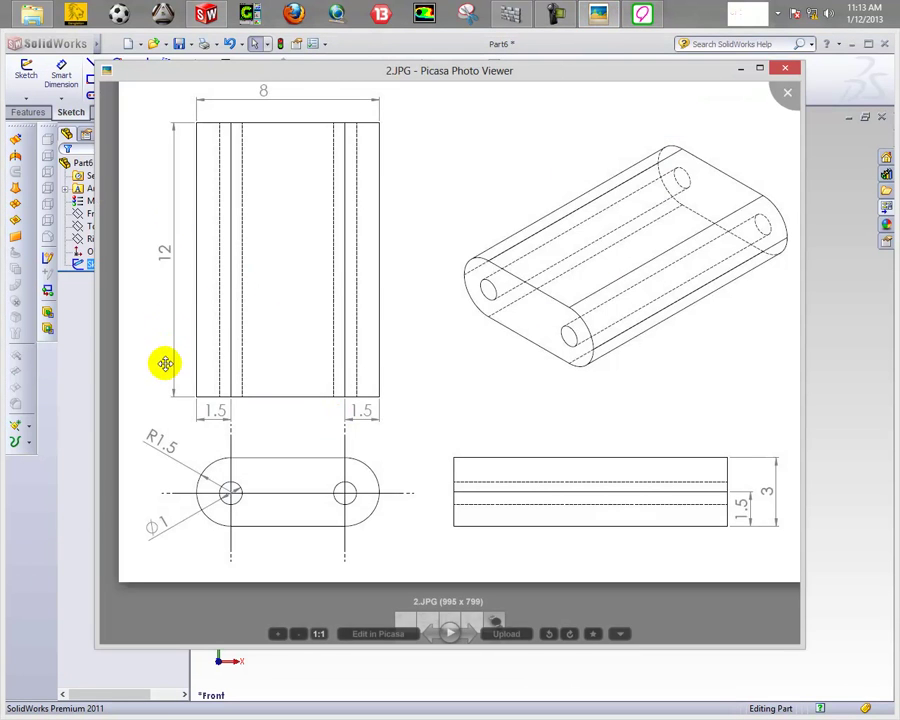
left_click(859, 325)
left_click(33, 112)
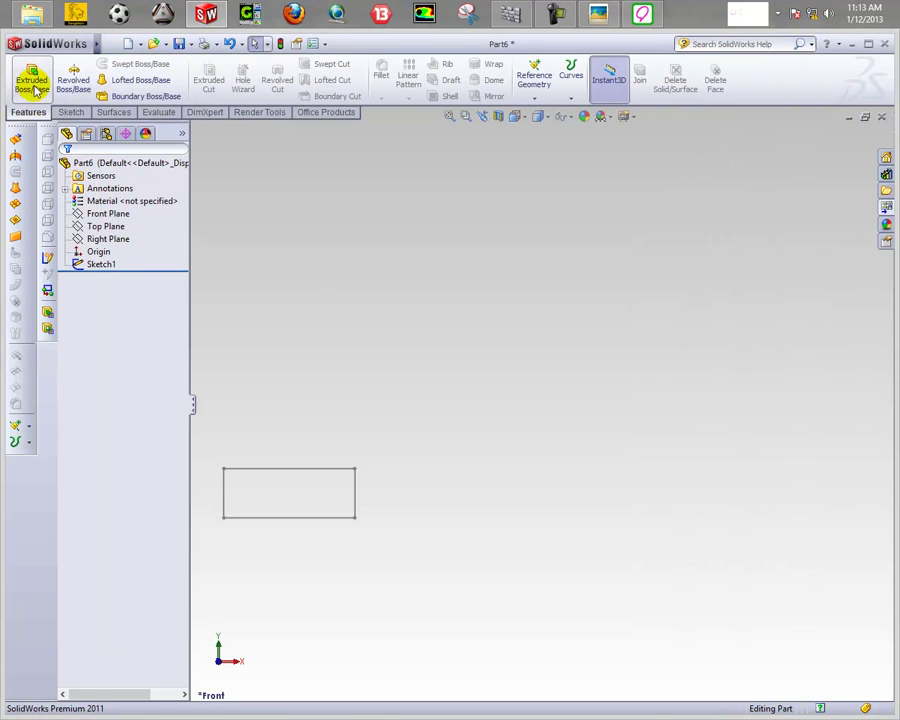
left_click(45, 80)
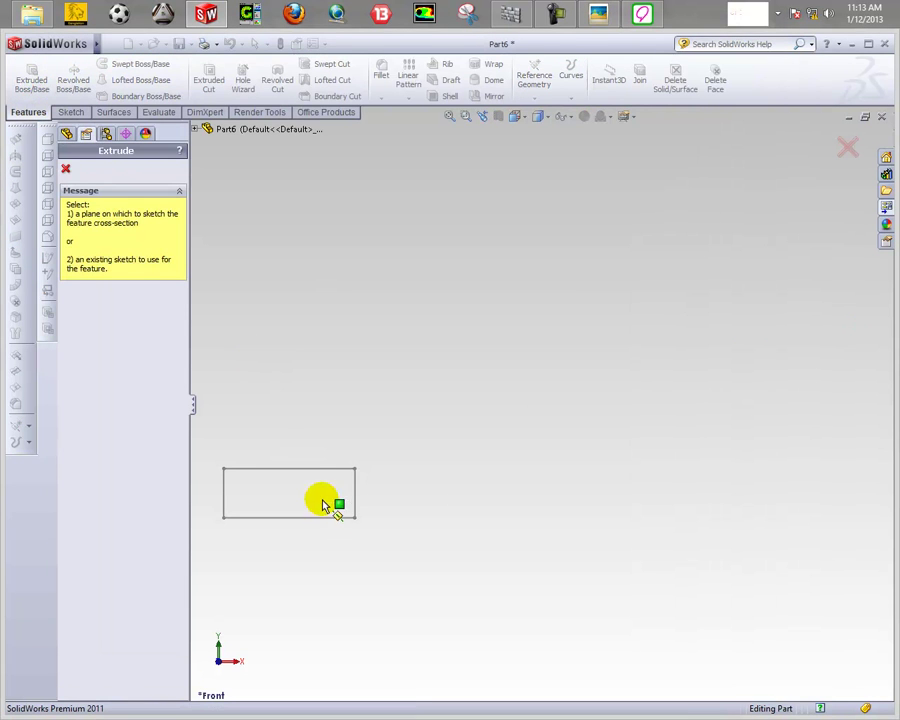
left_click(301, 472)
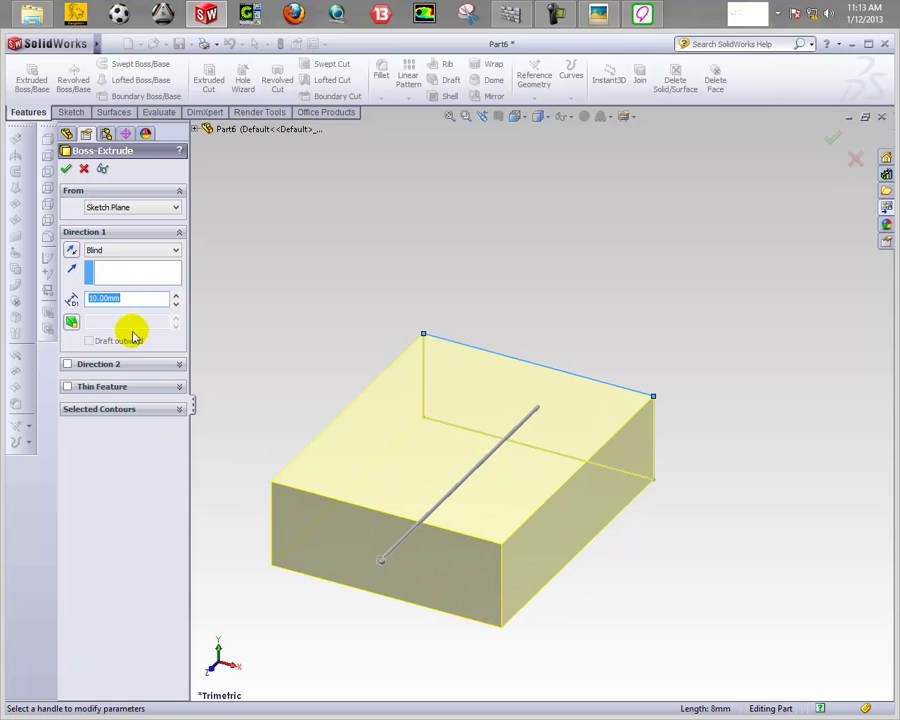
type("12")
left_click(107, 510)
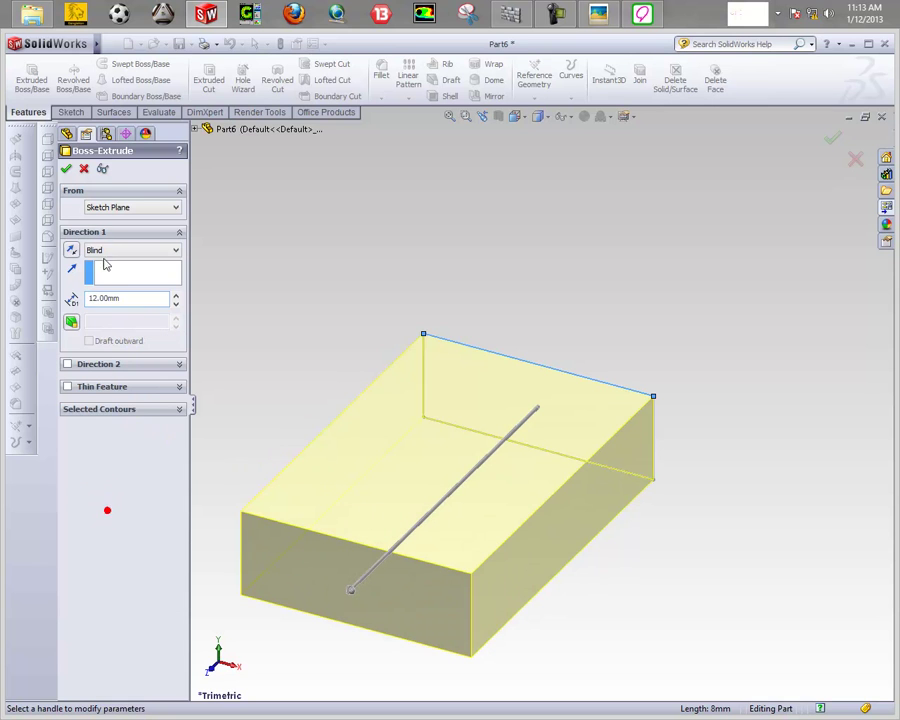
left_click(68, 170)
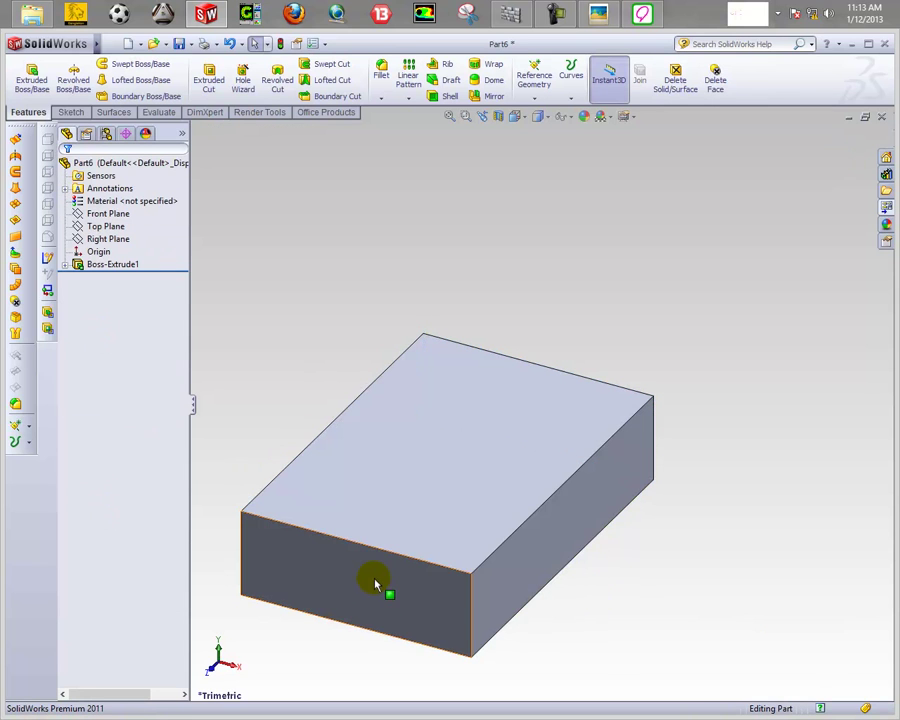
Open a new sketch on the block's front face and view it face-on
left_click(380, 583)
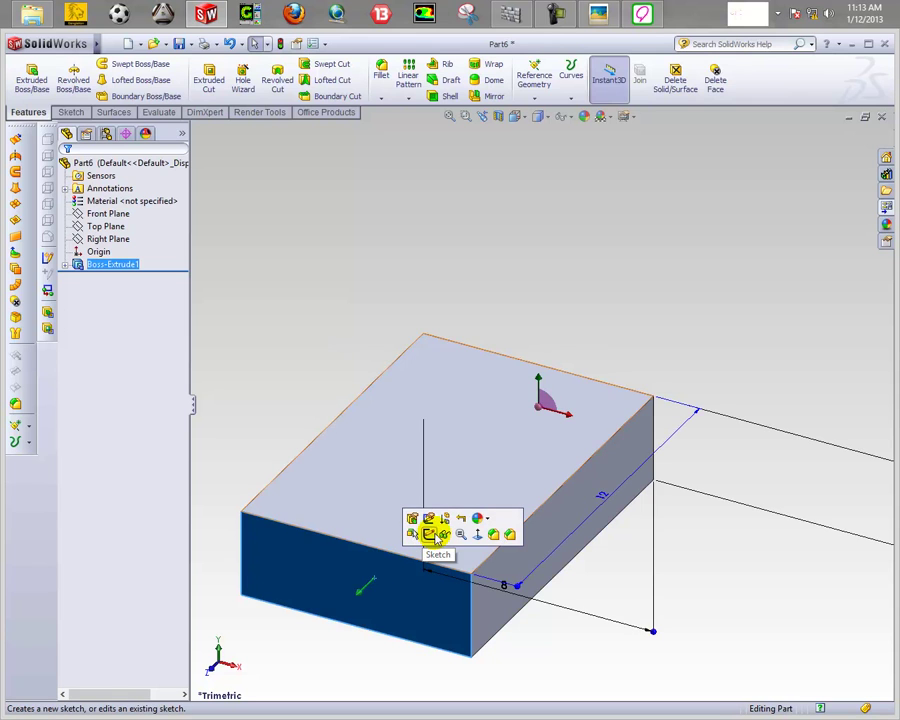
left_click(428, 534)
left_click(618, 12)
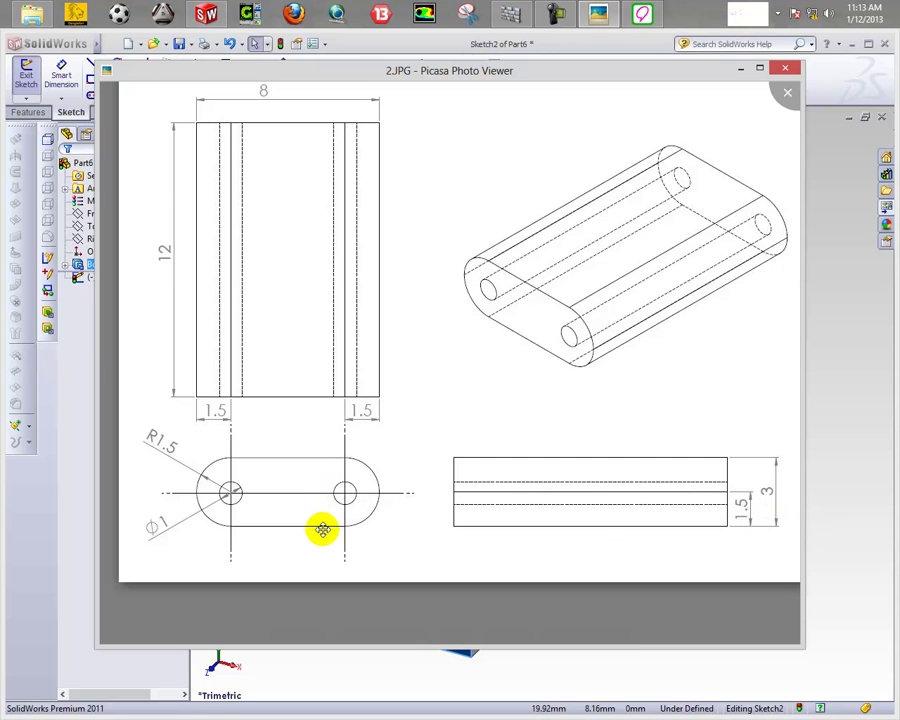
left_click(806, 345)
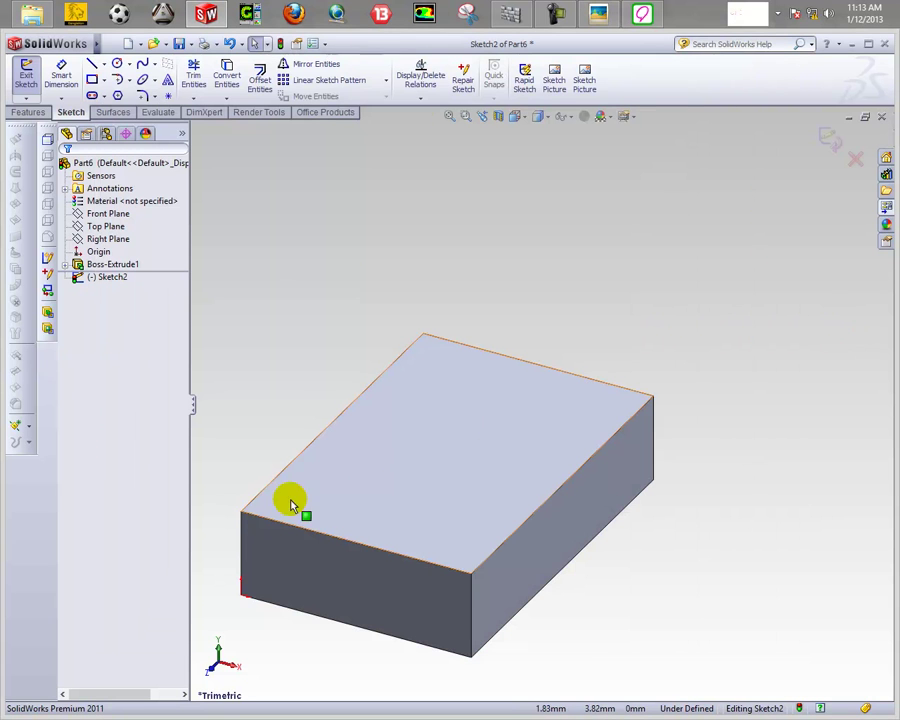
left_click(538, 116)
left_click(530, 155)
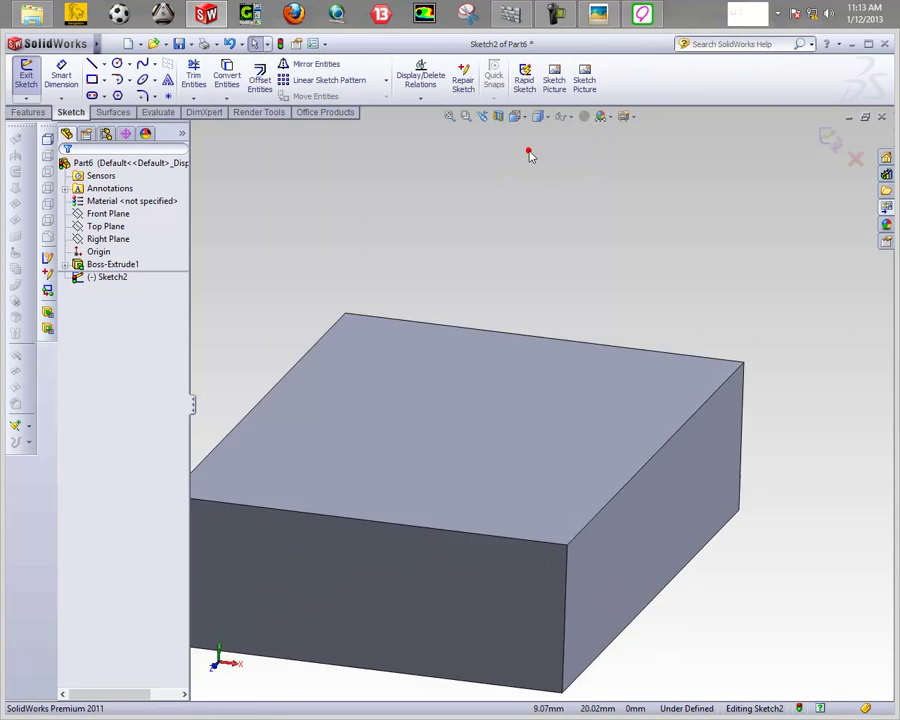
left_click(92, 66)
Draw two circles on the front face, one near each end of the block
left_click(116, 65)
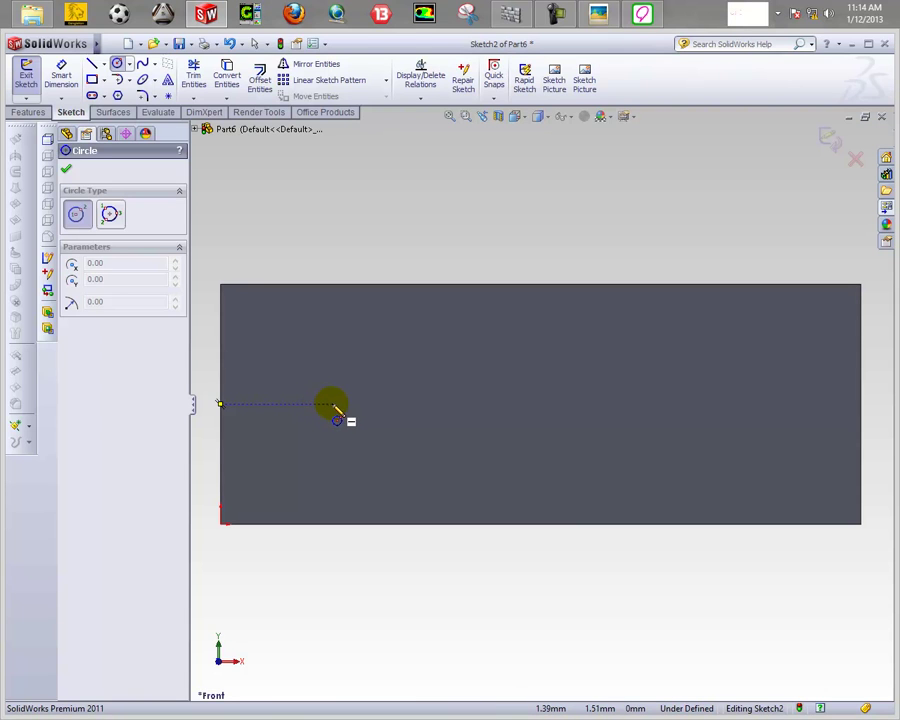
left_click(332, 404)
left_click(358, 456)
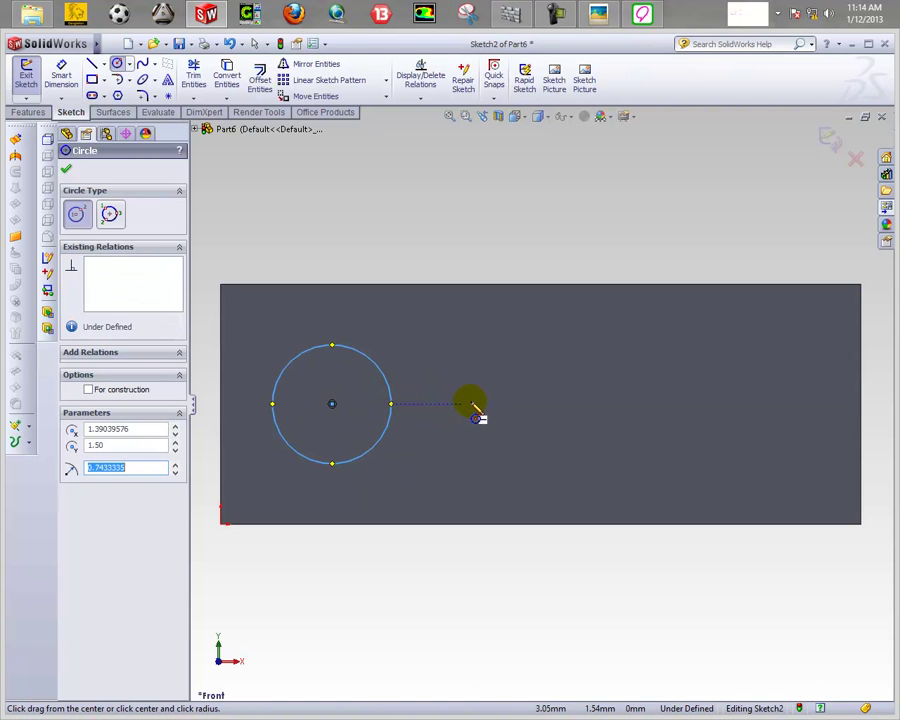
left_click(701, 403)
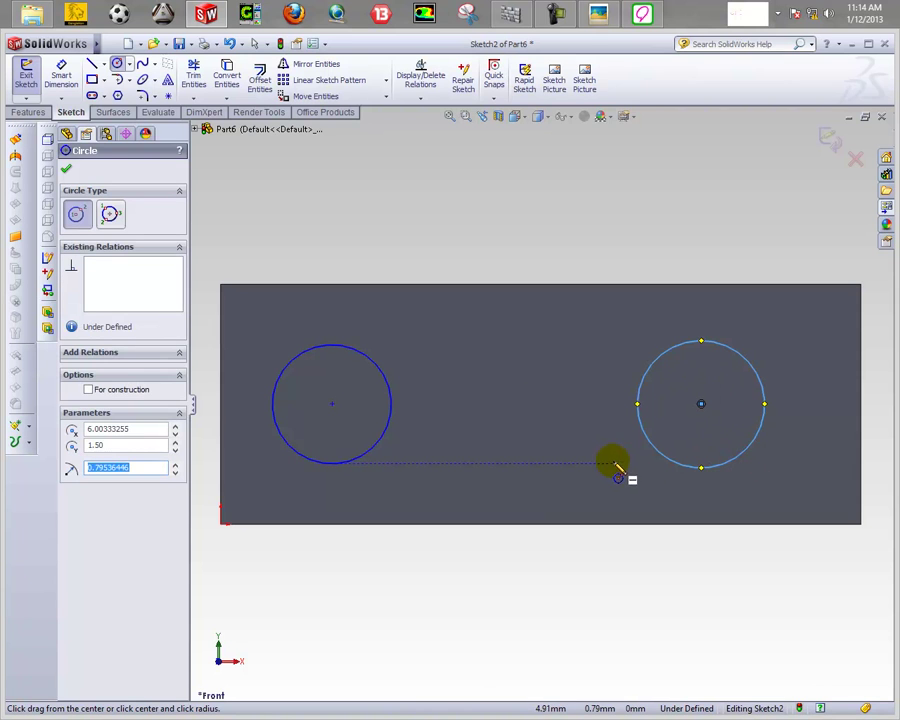
key("Escape")
left_click(378, 576)
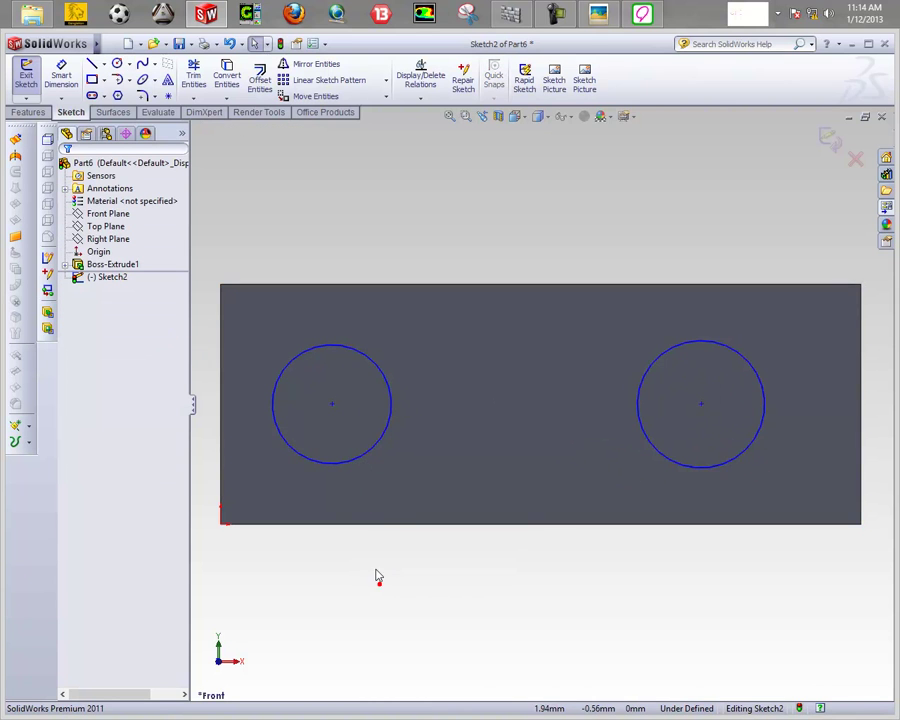
Add an Equal relation between the two circles
left_click(389, 438)
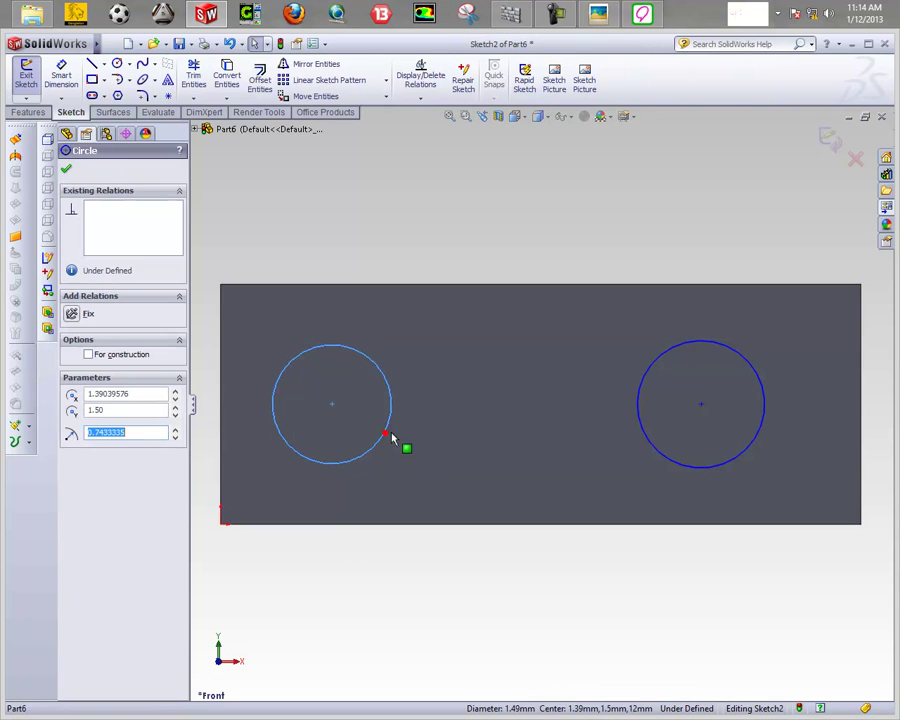
left_click(641, 428, "ctrl")
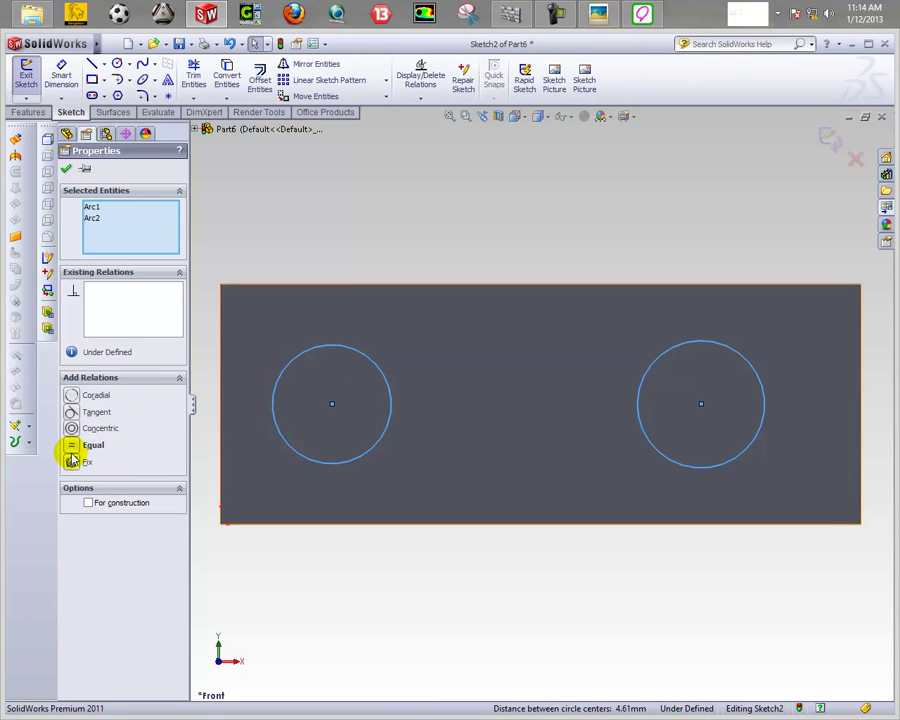
left_click(73, 446)
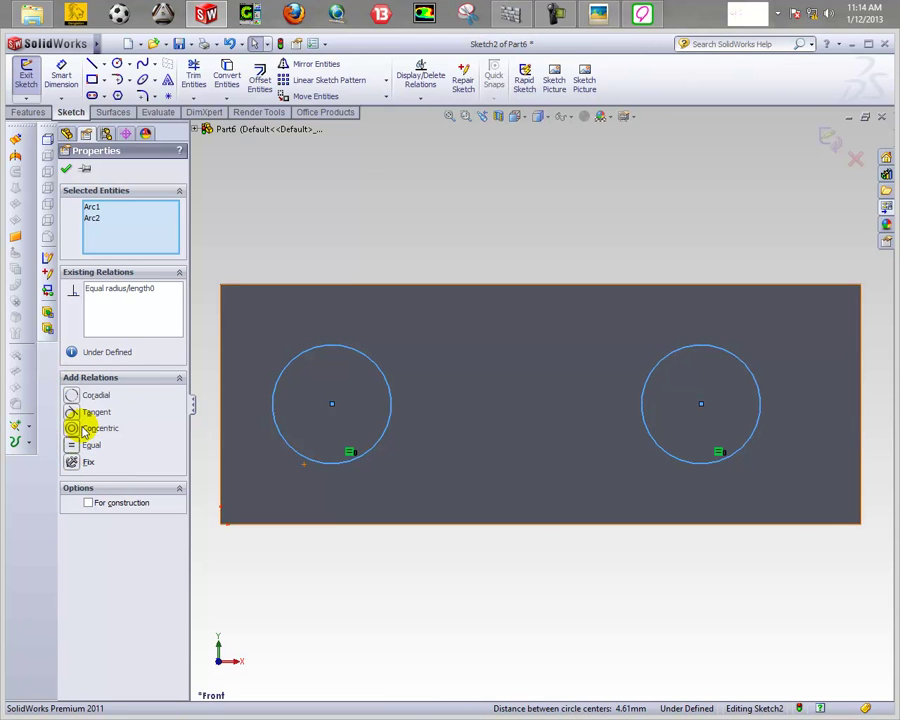
left_click(68, 170)
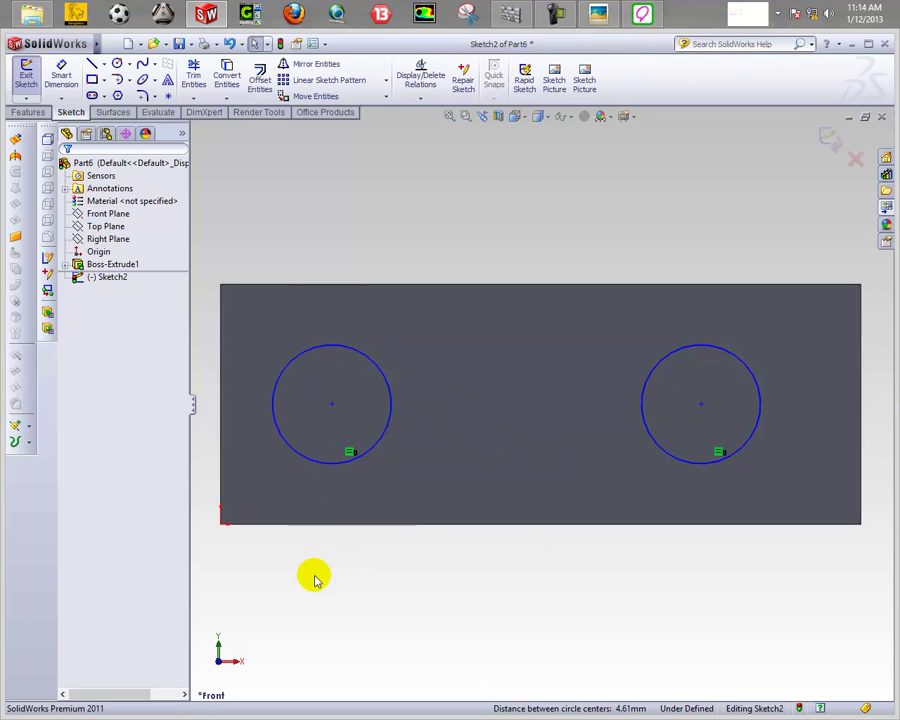
Dimension the left circle to Ø1 mm, then check the hole size on the drawing
left_click(61, 76)
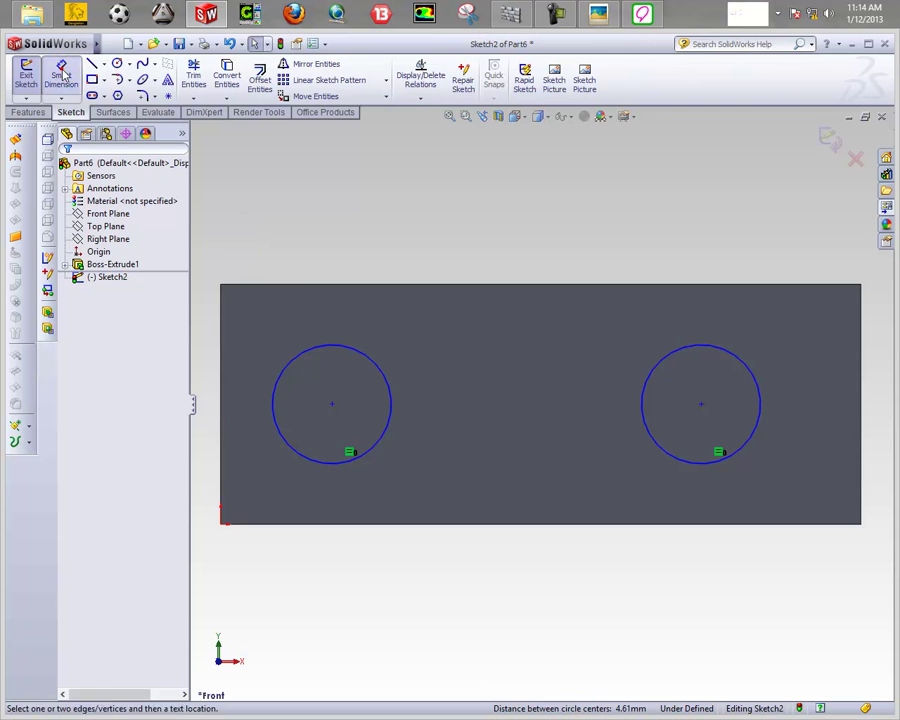
left_click(389, 417)
left_click(452, 248)
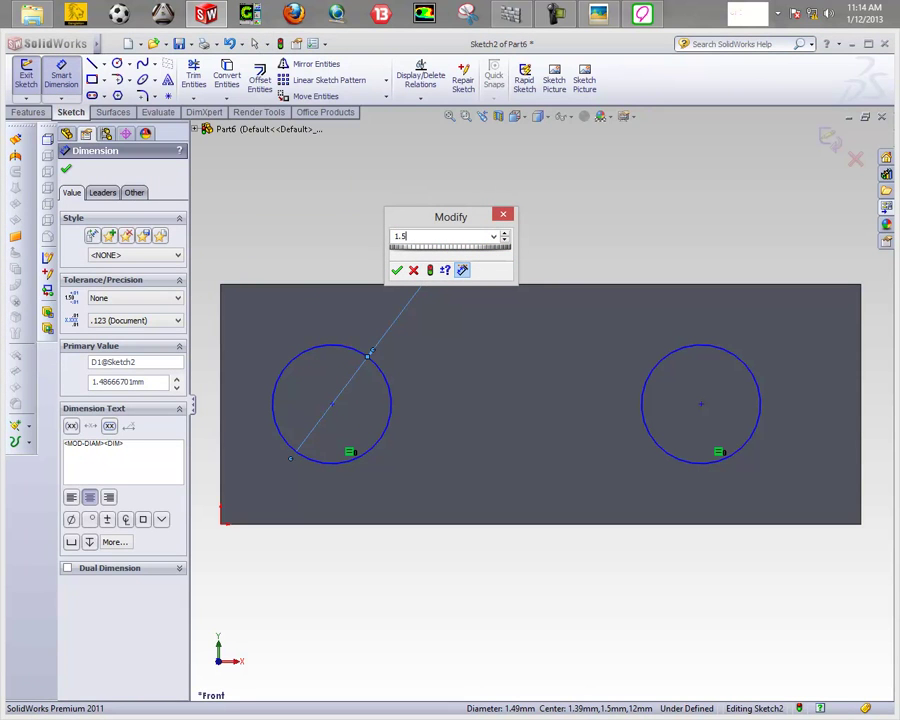
left_click(412, 271)
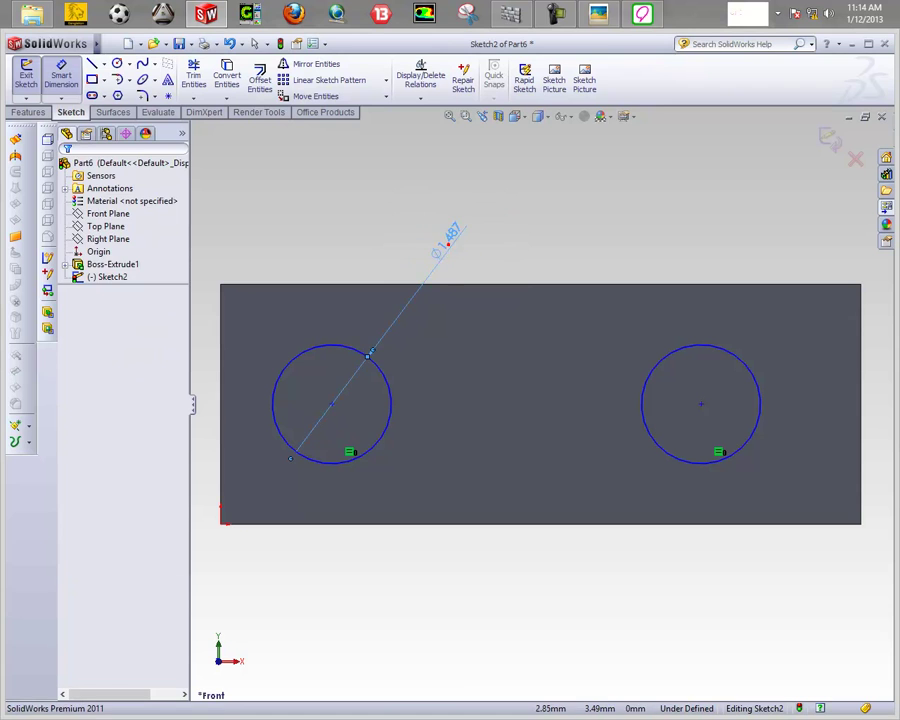
double_click(449, 244)
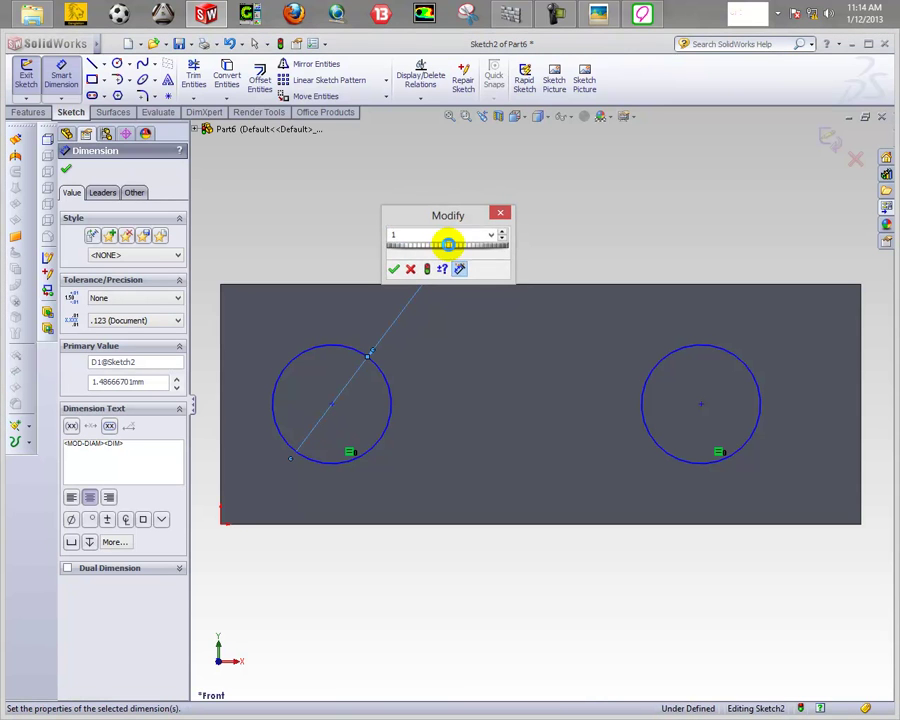
key("Return")
left_click(598, 14)
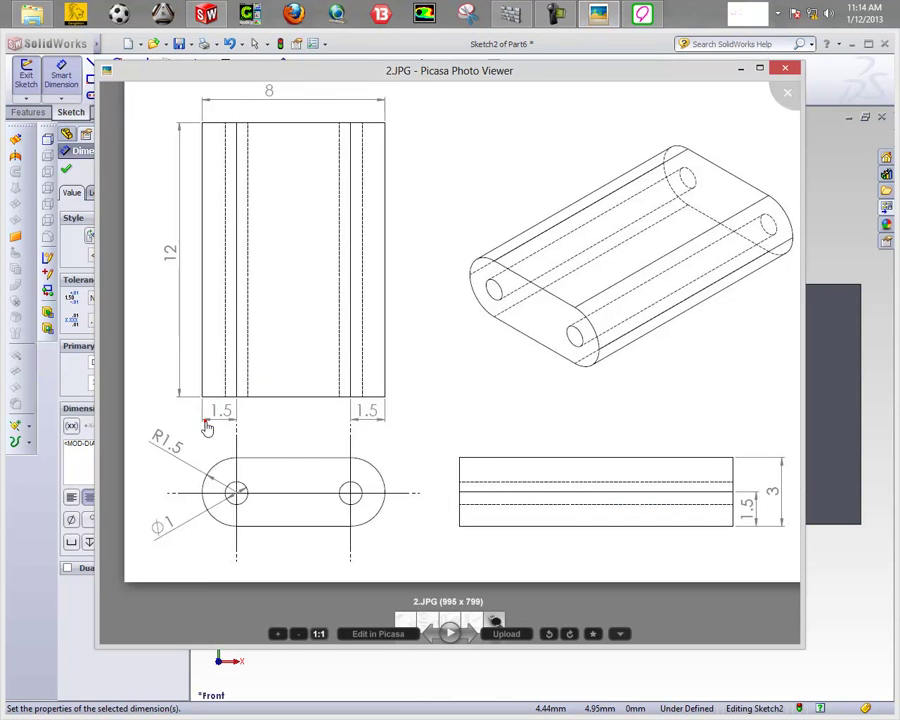
scroll(220, 536, "up", 2)
scroll(324, 476, "up", 3)
scroll(298, 497, "up", 1)
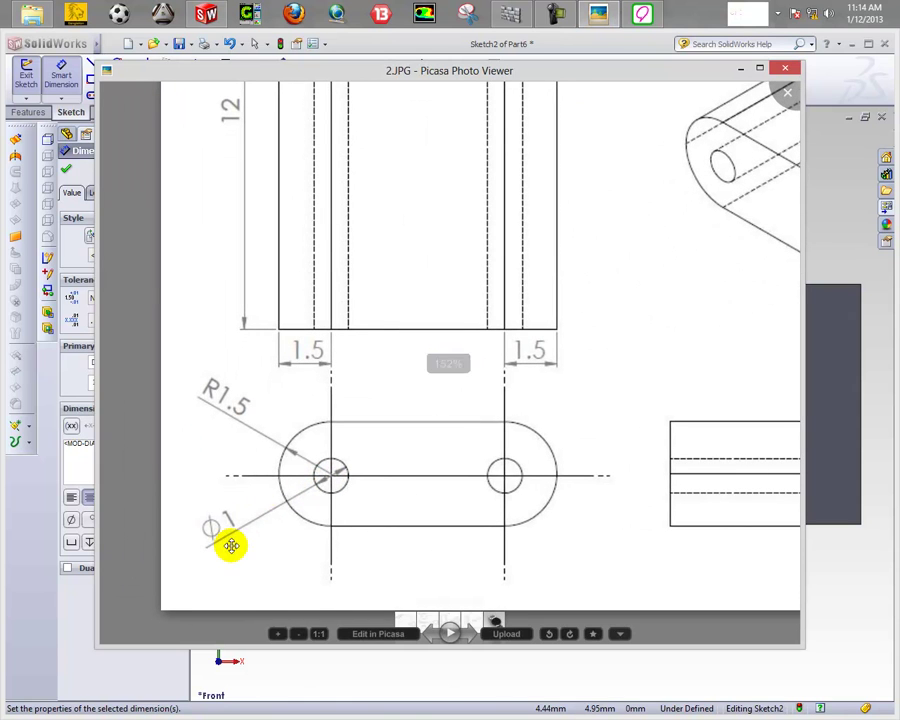
left_click(856, 587)
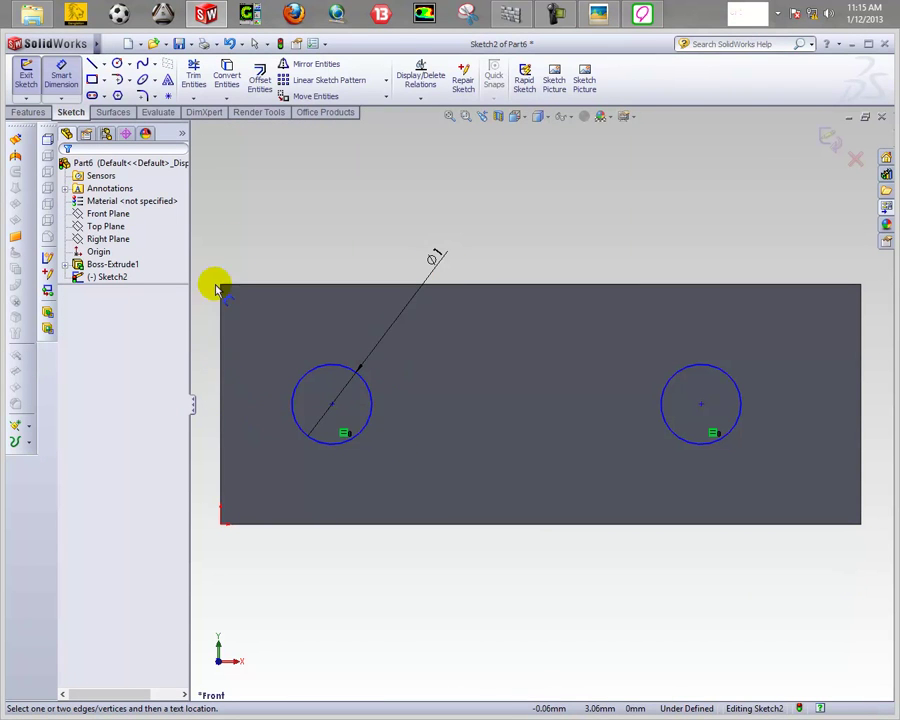
Dimension both hole centres 1.5 mm from the block's left and right edges
left_click(333, 406)
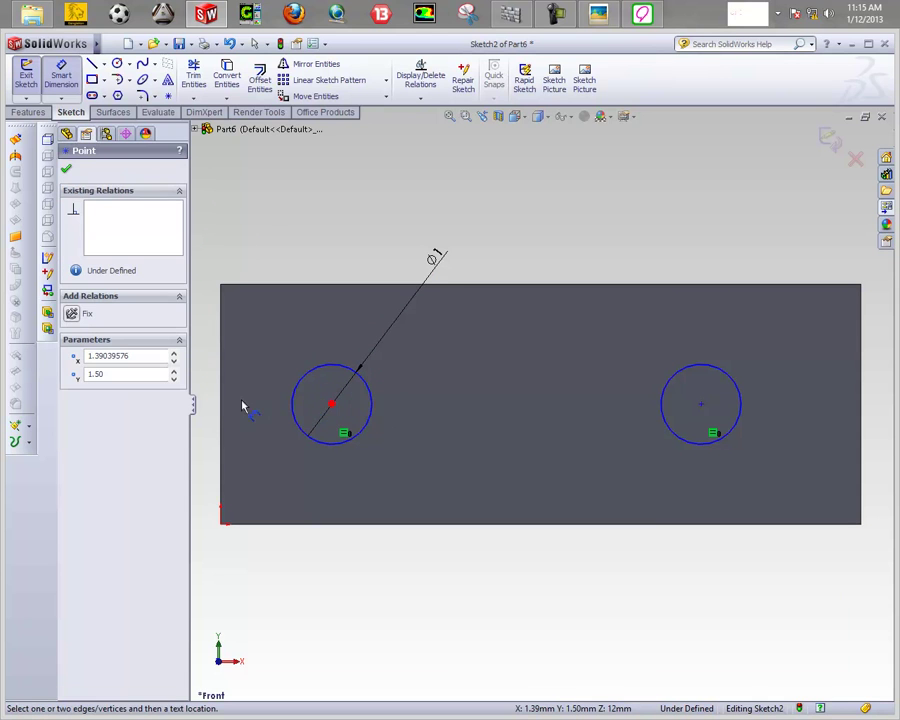
left_click(220, 404)
left_click(242, 605)
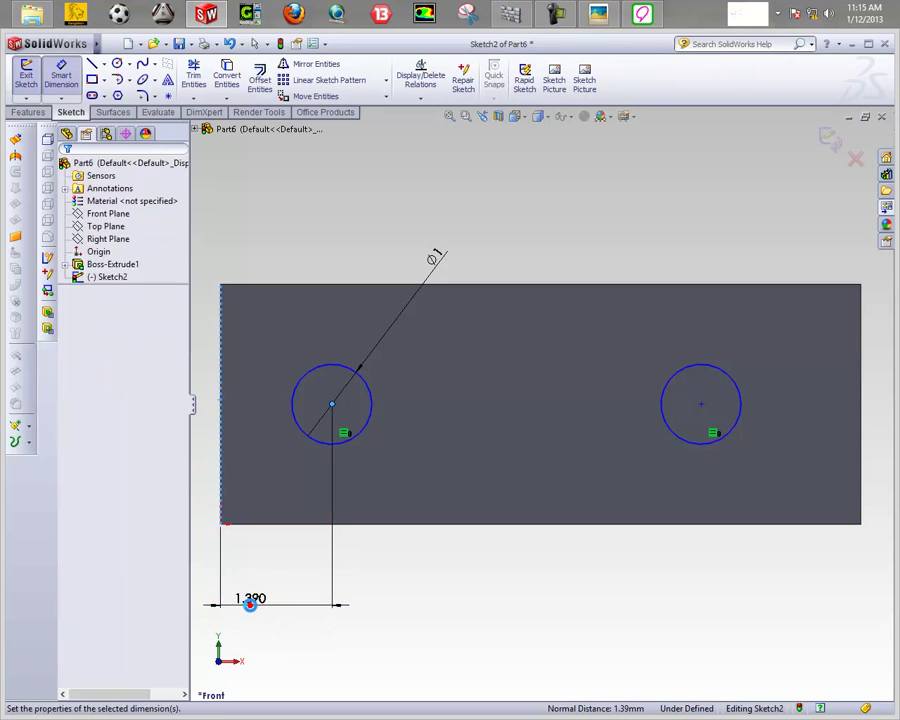
type("1.5")
key("Return")
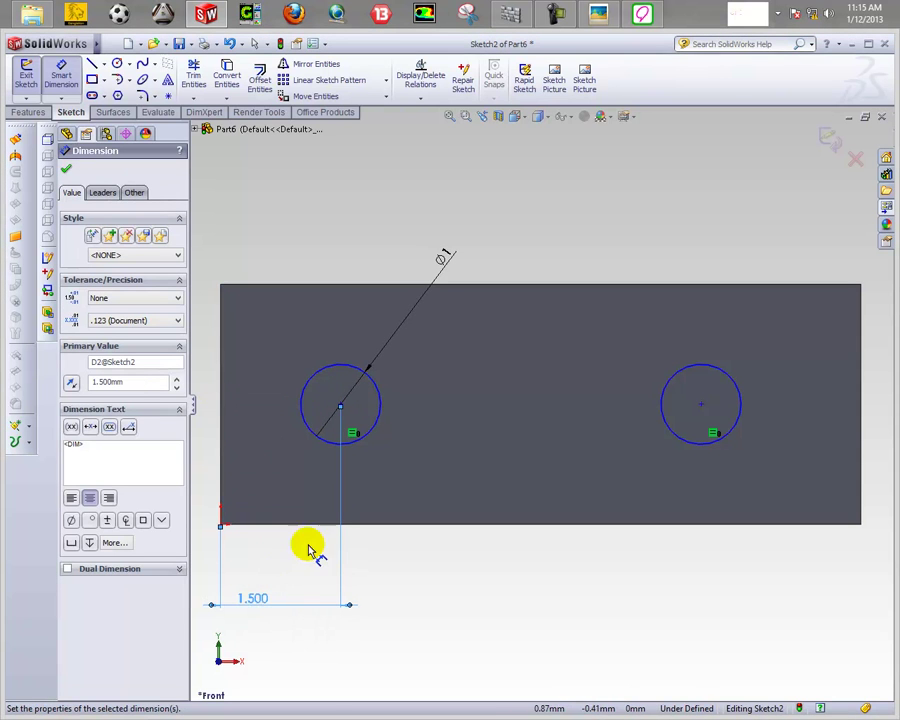
left_click(703, 405)
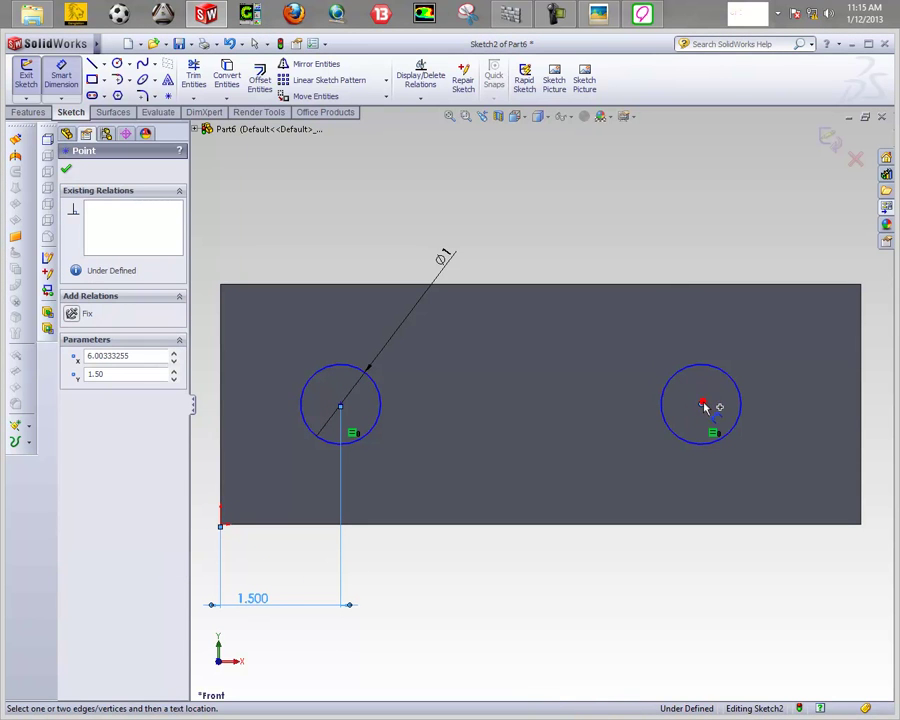
left_click(862, 403)
left_click(790, 567)
type("1.5")
key("Return")
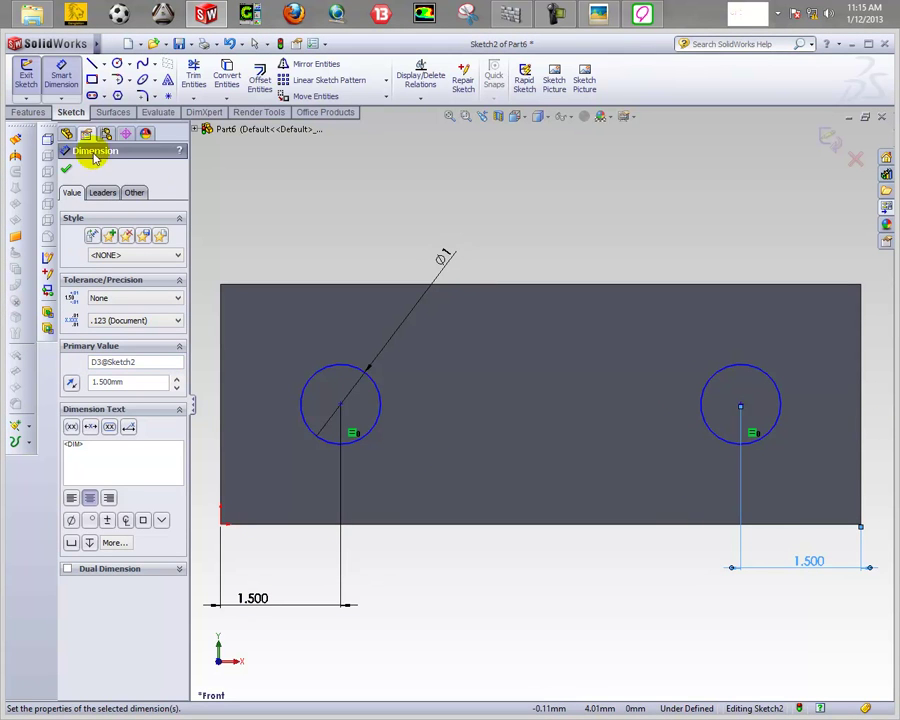
left_click(66, 172)
scroll(336, 216, "up", 3)
middle_click_drag(383, 220, 330, 260)
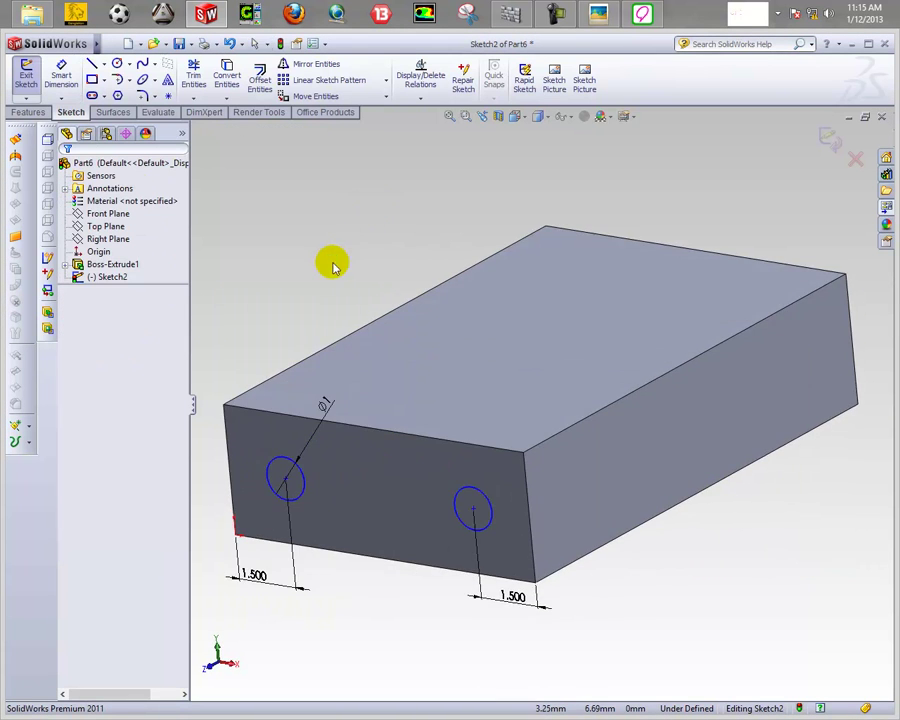
Extrude-cut the two 1 mm circles 15 mm deep through the block
left_click(27, 80)
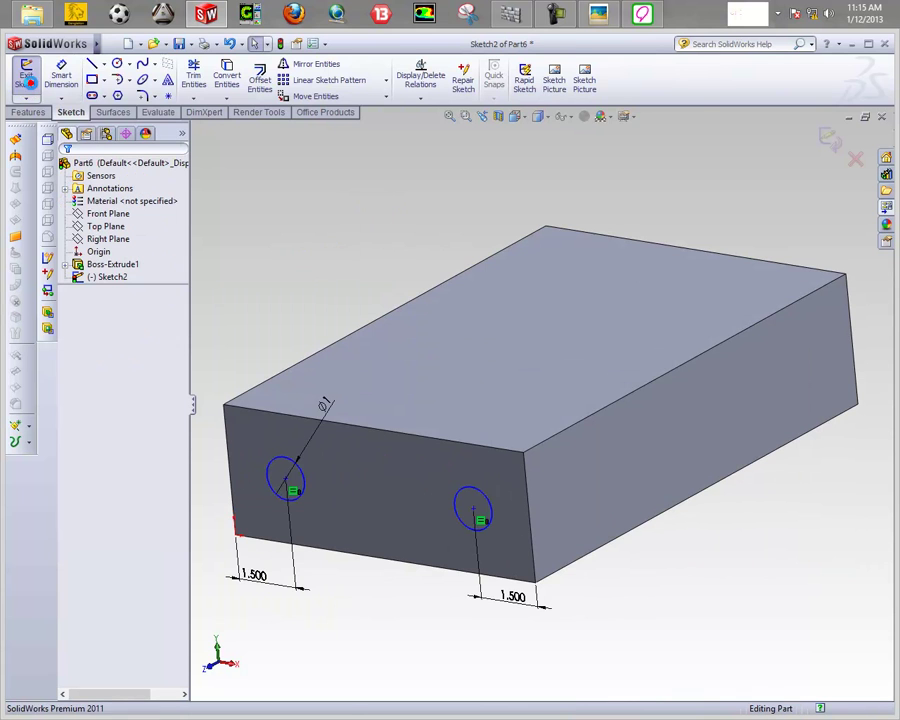
left_click(208, 78)
scroll(538, 325, "up", 3)
mouse_move(530, 330)
middle_mouse_down()
mouse_move(538, 325)
mouse_move(436, 428)
middle_mouse_up()
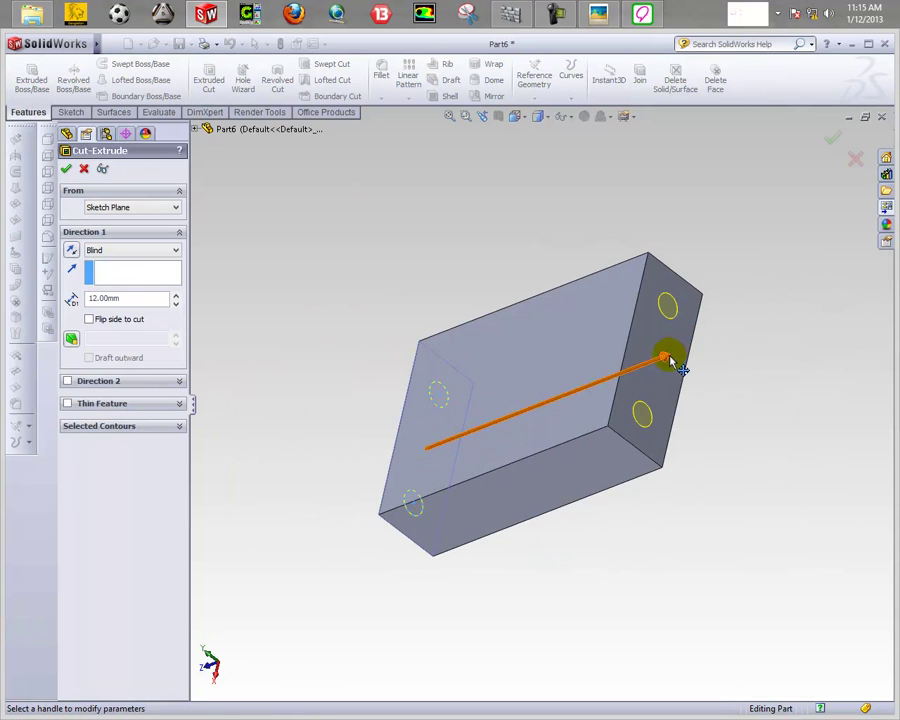
left_click_drag(669, 357, 726, 348)
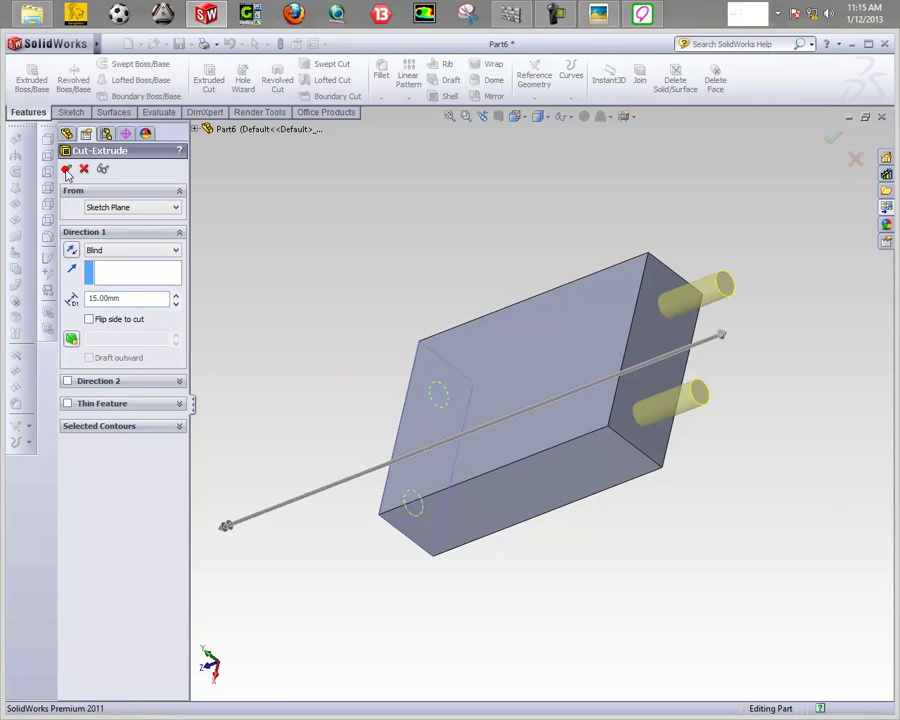
left_click(66, 170)
mouse_move(396, 378)
middle_mouse_down()
mouse_move(566, 239)
mouse_move(419, 289)
middle_mouse_up()
left_click(418, 285)
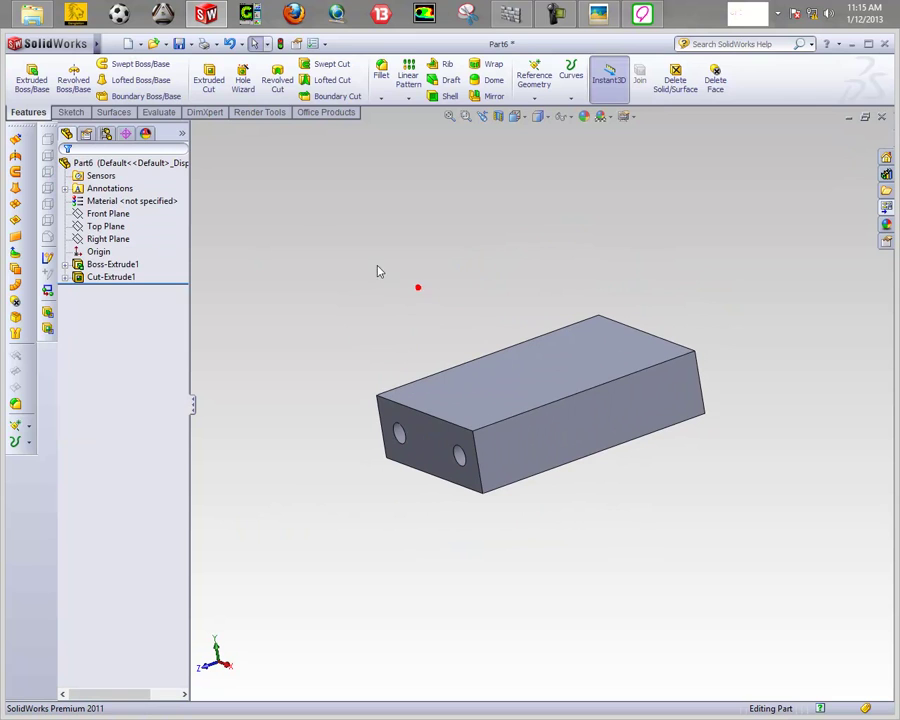
Start a fillet and set its radius to 1.5 mm, per the drawing
left_click(385, 66)
left_click(598, 13)
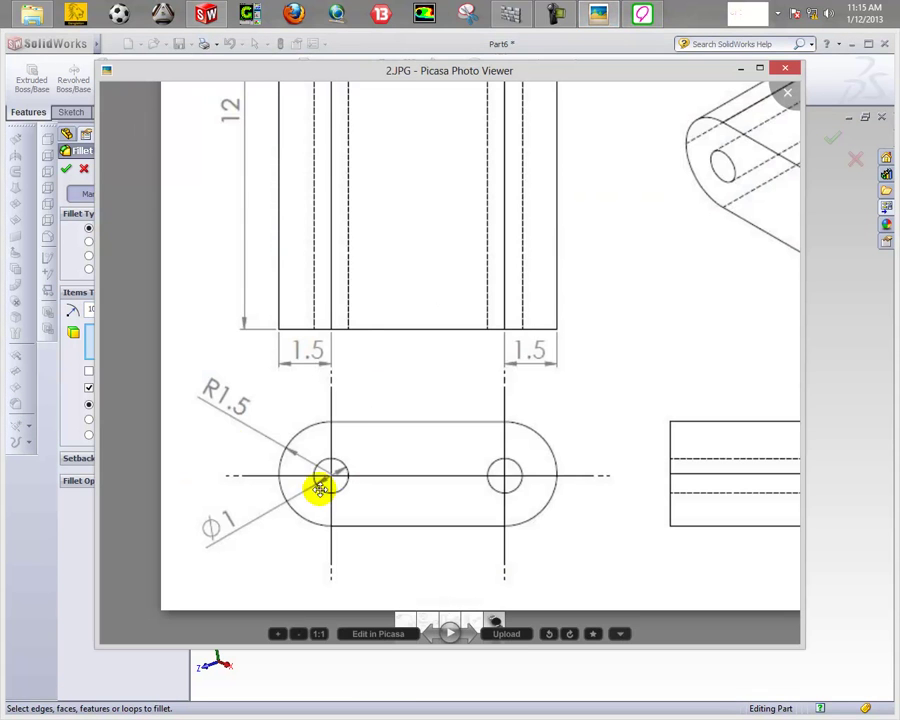
left_click(826, 80)
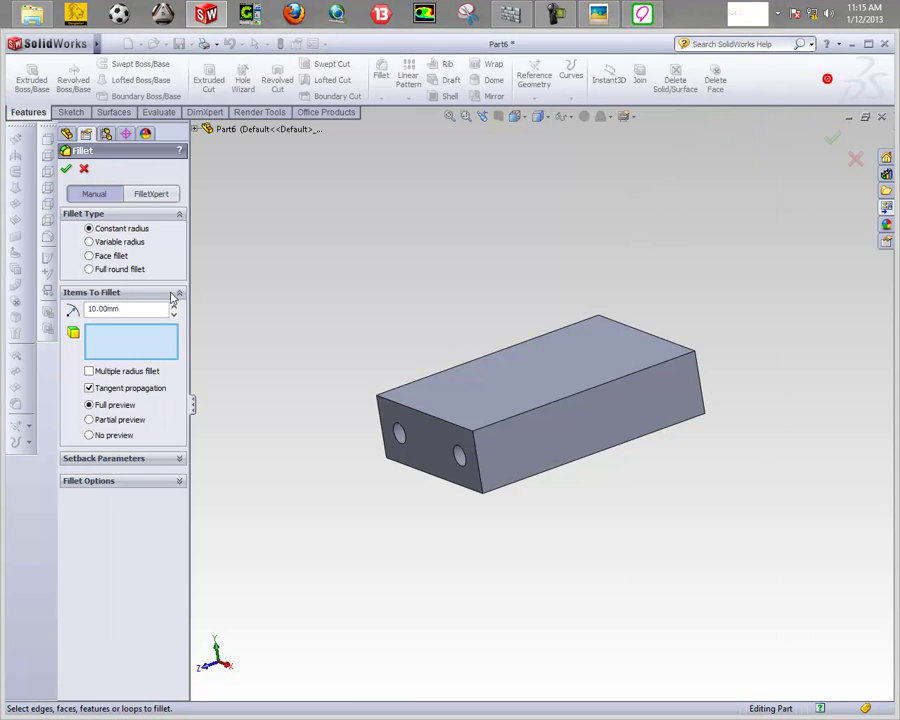
type("1.5")
left_click(60, 582)
Select the block's four long edges and apply the 1.5 mm fillet
scroll(534, 410, "down", 3)
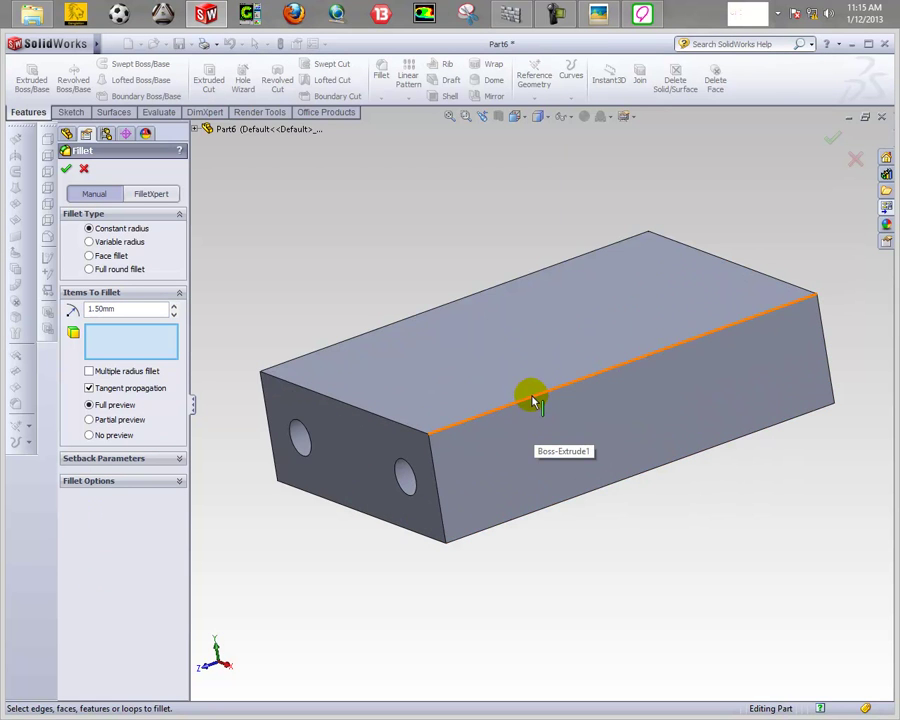
left_click(534, 402)
left_click(511, 518)
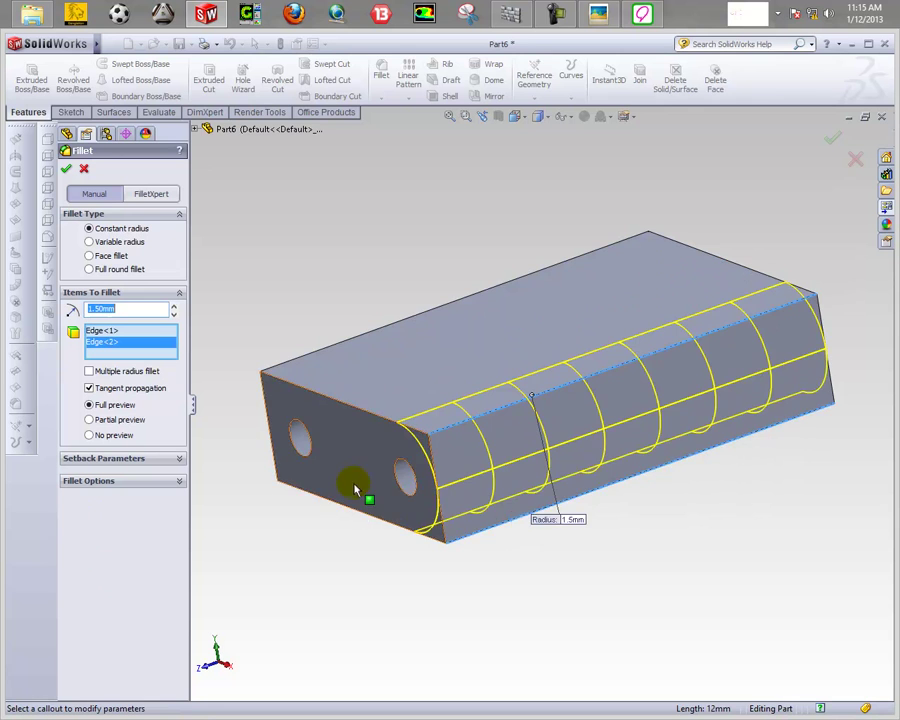
middle_click_drag(355, 497, 562, 430)
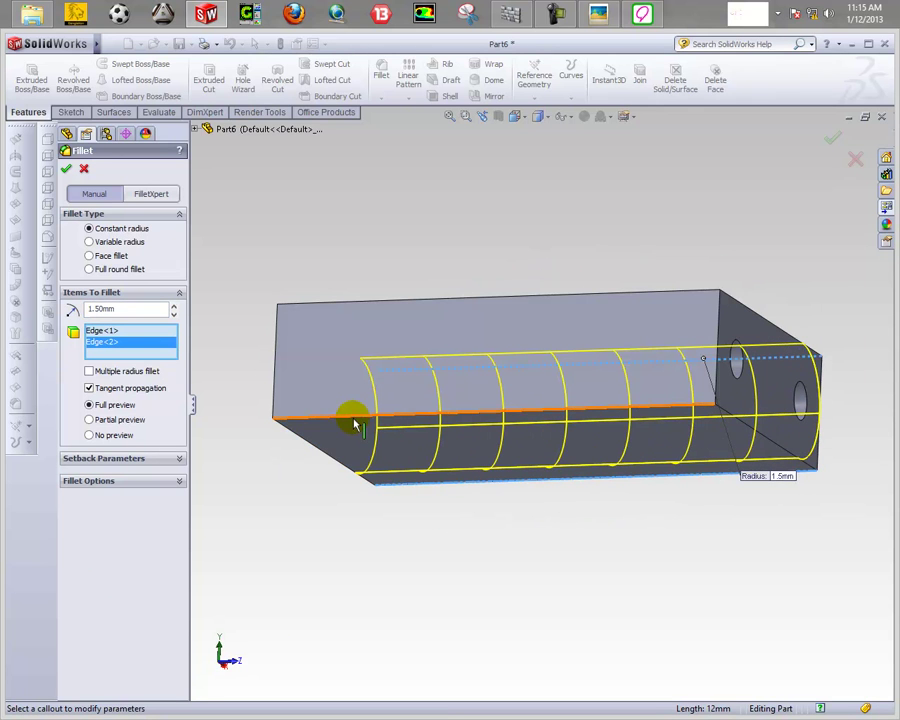
left_click(353, 422)
left_click(342, 307)
middle_click_drag(410, 340, 260, 388)
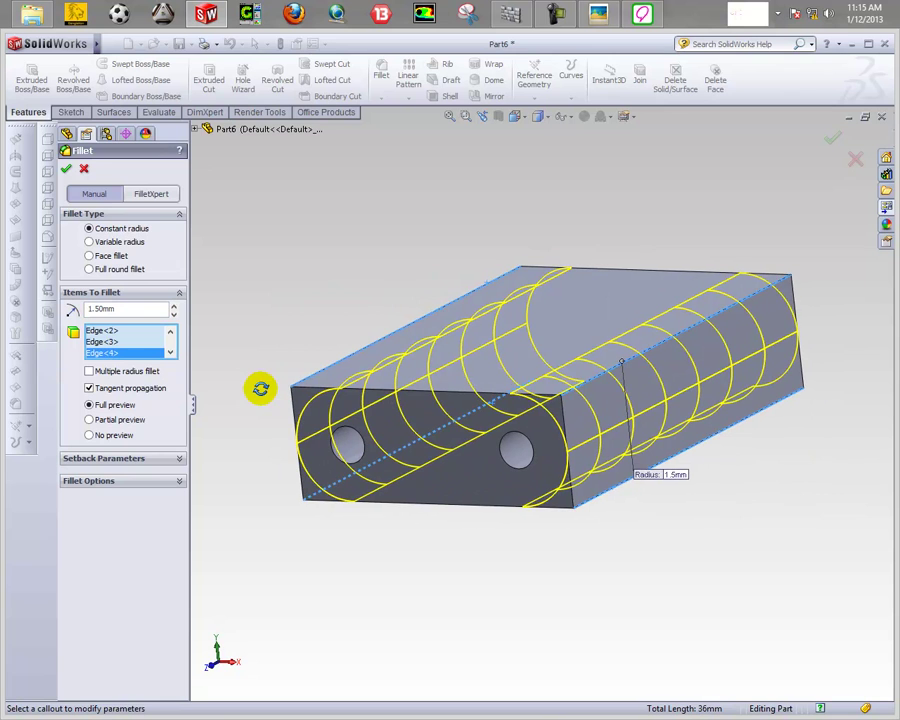
left_click(66, 170)
mouse_move(368, 346)
middle_mouse_down()
mouse_move(402, 348)
mouse_move(366, 315)
mouse_move(405, 398)
mouse_move(346, 359)
mouse_move(356, 353)
mouse_move(247, 283)
middle_mouse_up()
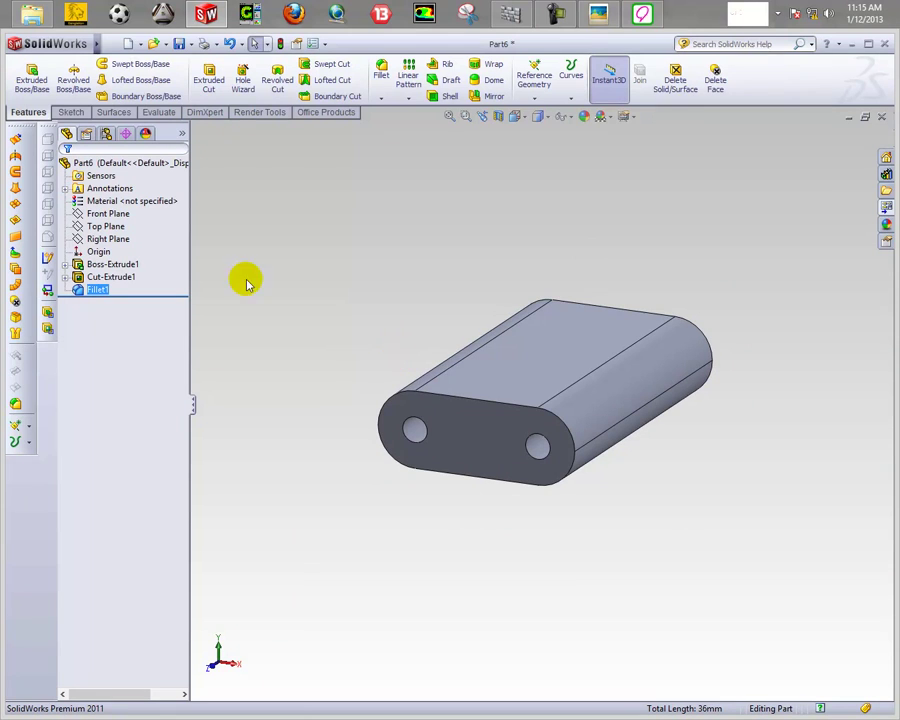
Save the link as 'part 2' in the Watch\Files folder using Save As
left_click(111, 44)
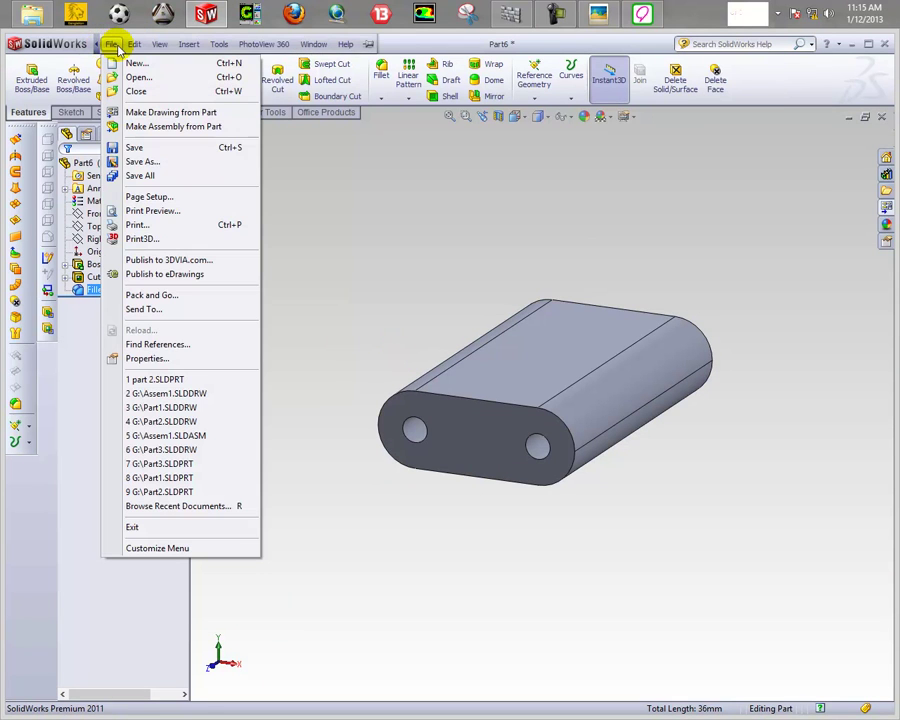
left_click(114, 147)
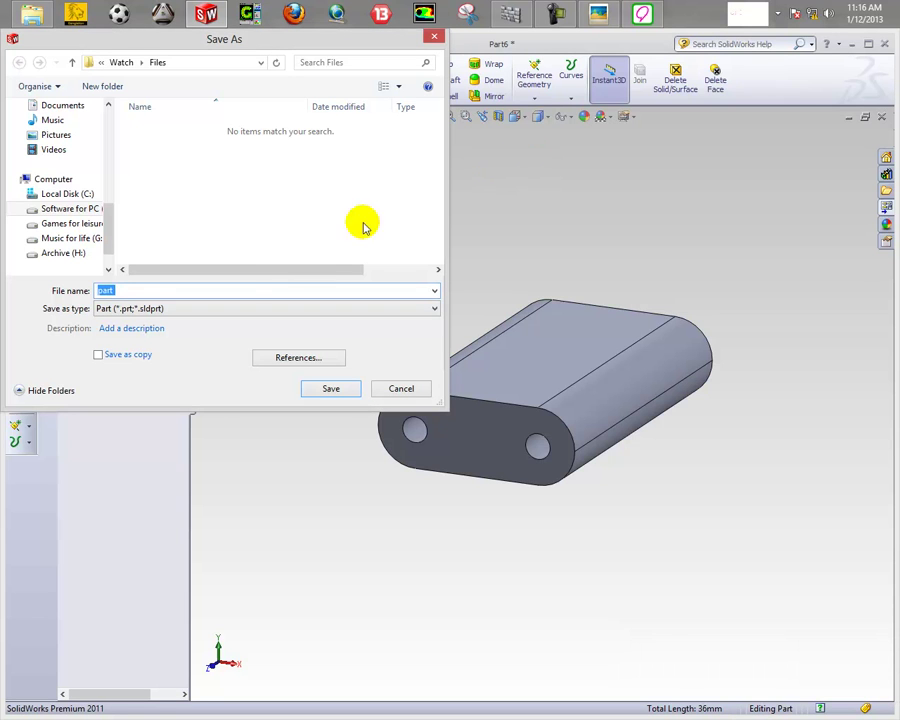
left_click(241, 290)
type("2")
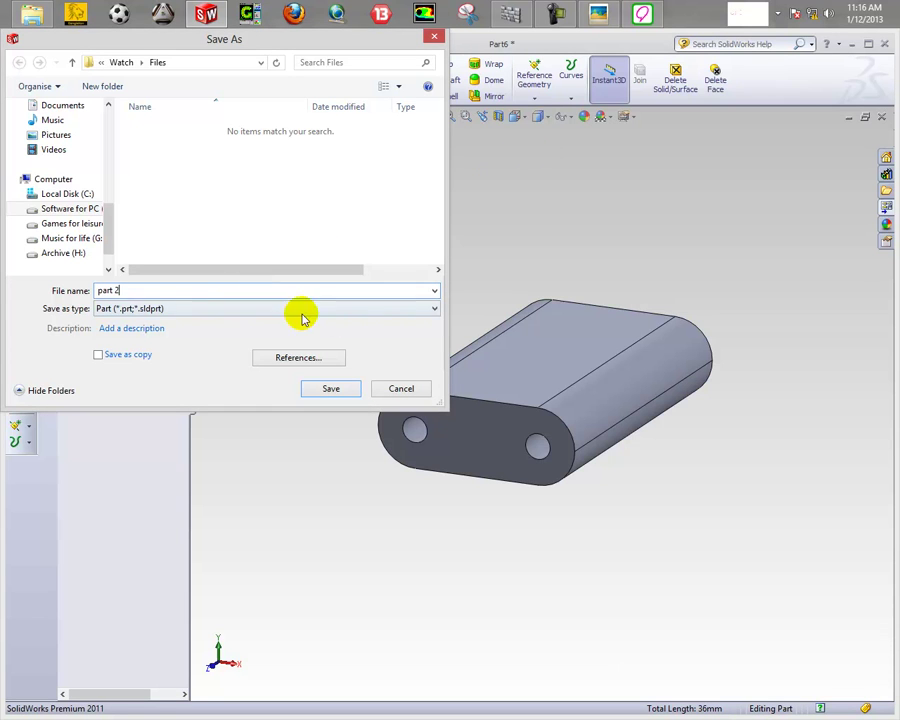
left_click(331, 389)
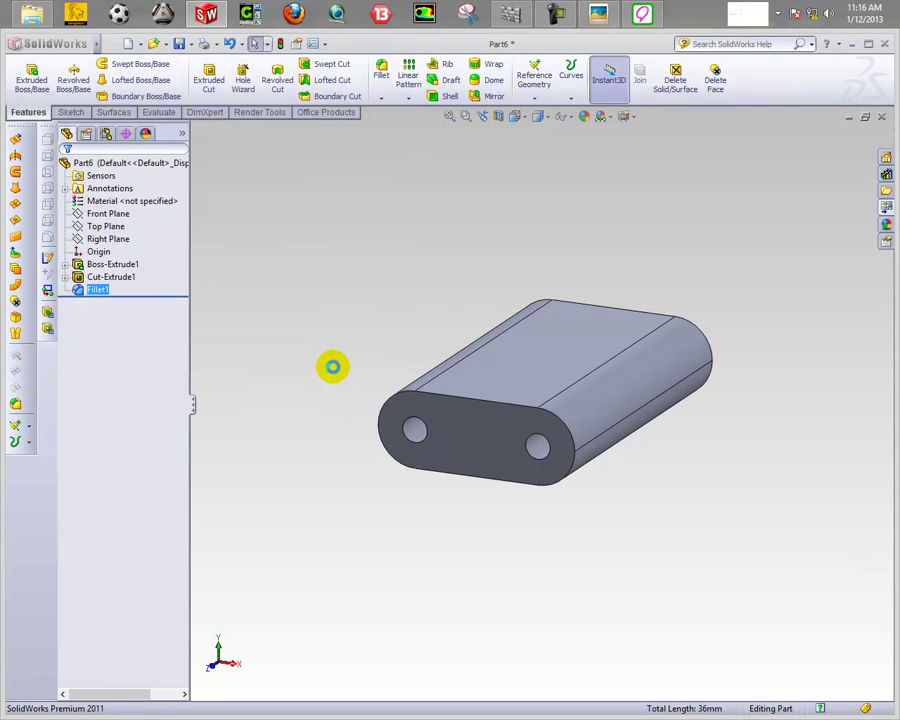